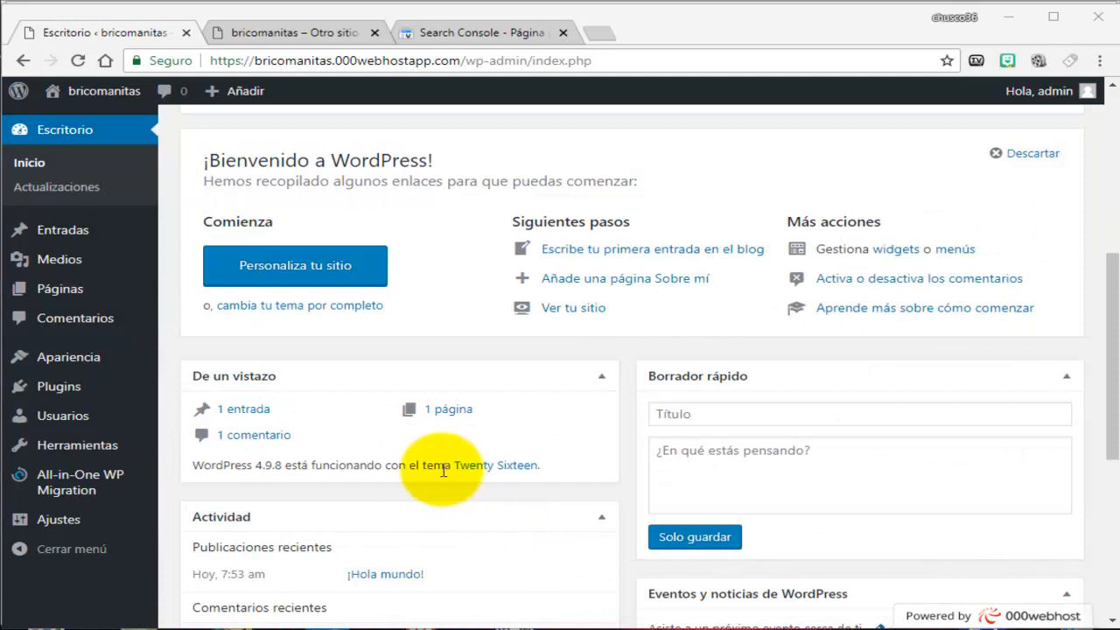
Step: Open the installed plugins list and activate the Hello Dolly plugin
mouse_move(58, 389)
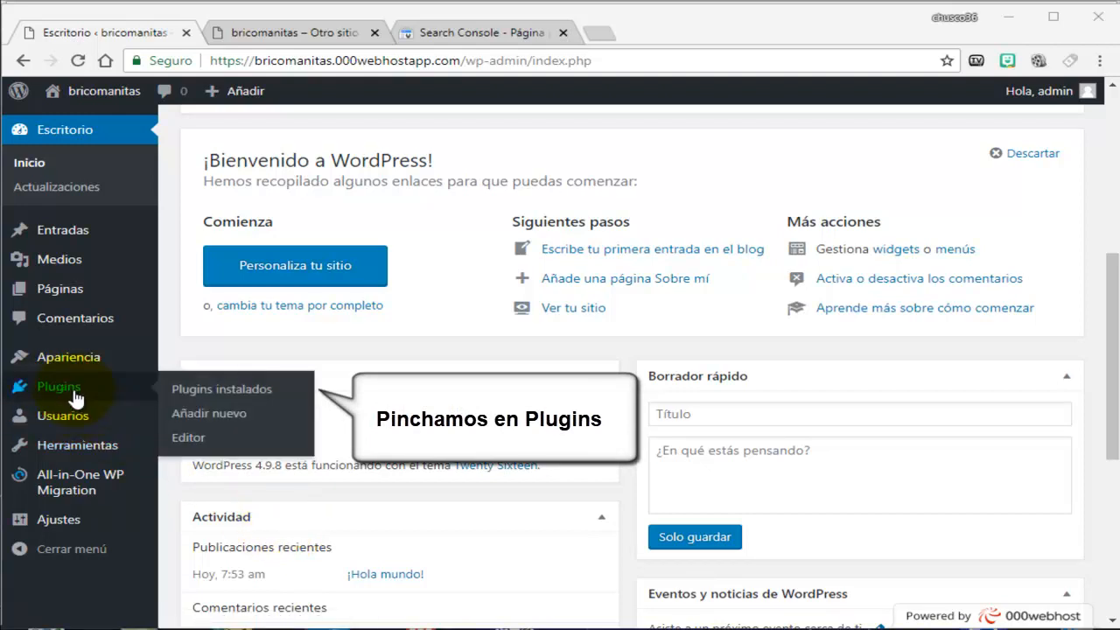
left_click(68, 386)
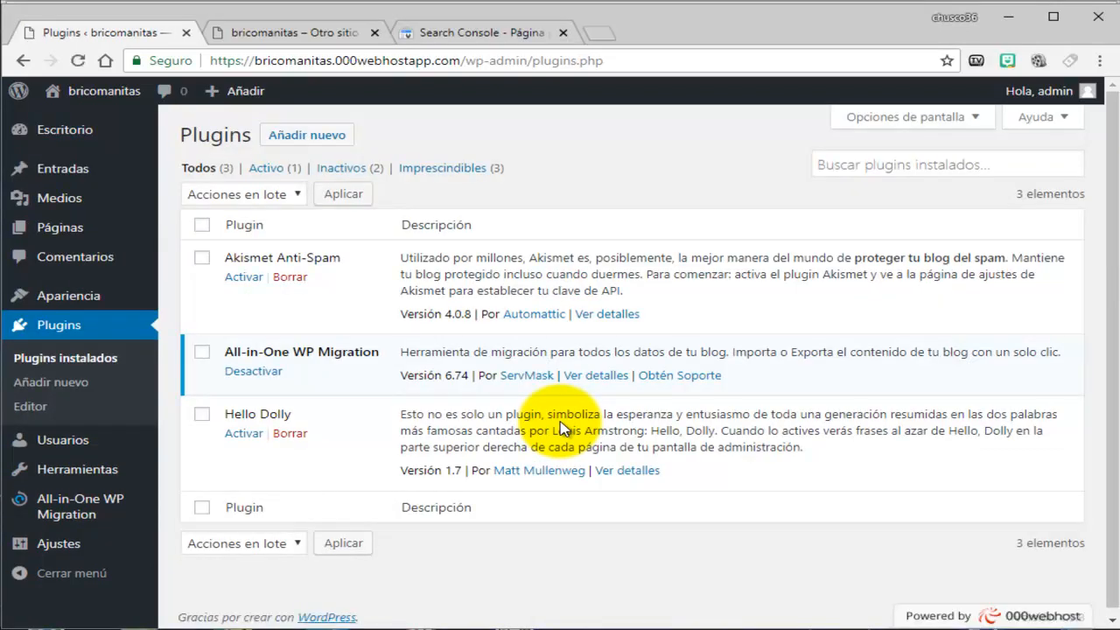
left_click(243, 435)
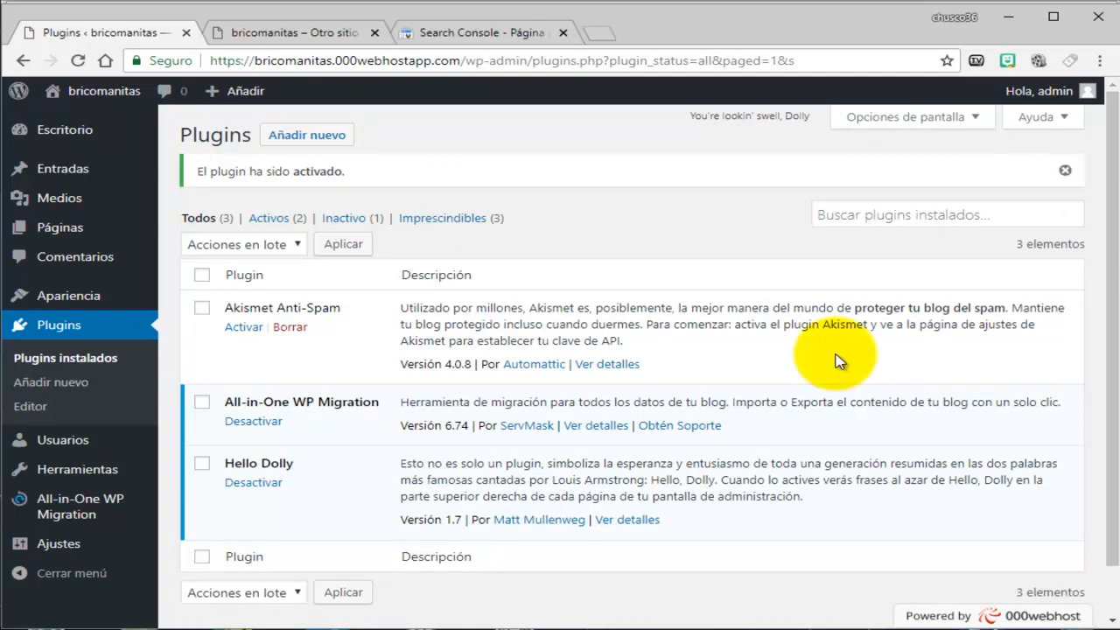
Step: Search the installed plugins for "Yoast SEO" and extend the search to the WordPress plugin directory
left_click(884, 214)
type("SEO")
key("Home")
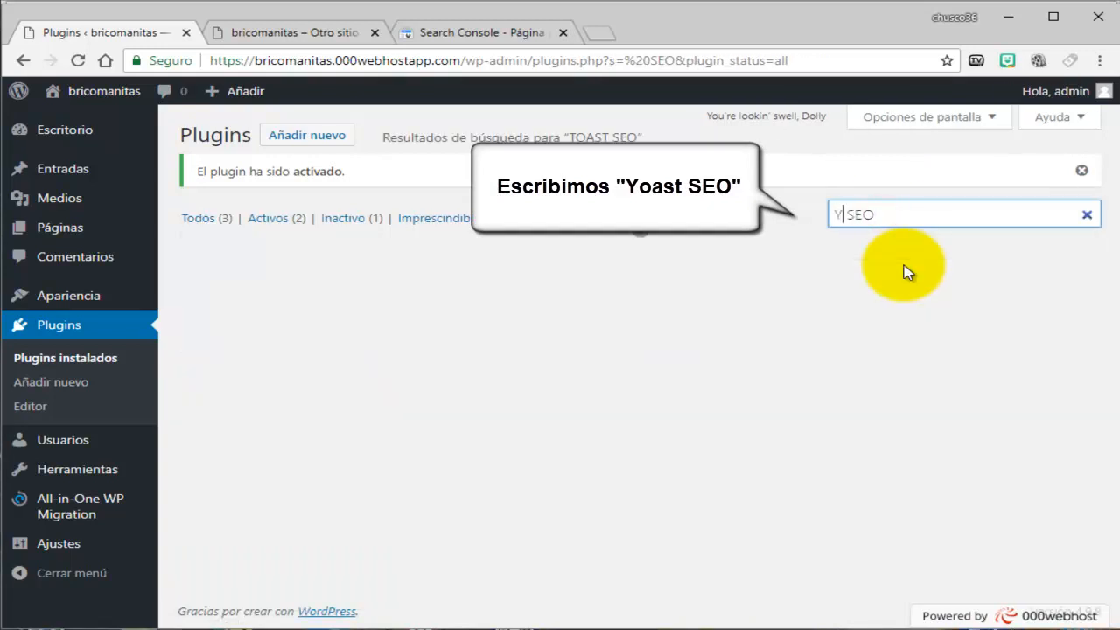
type("Yoast")
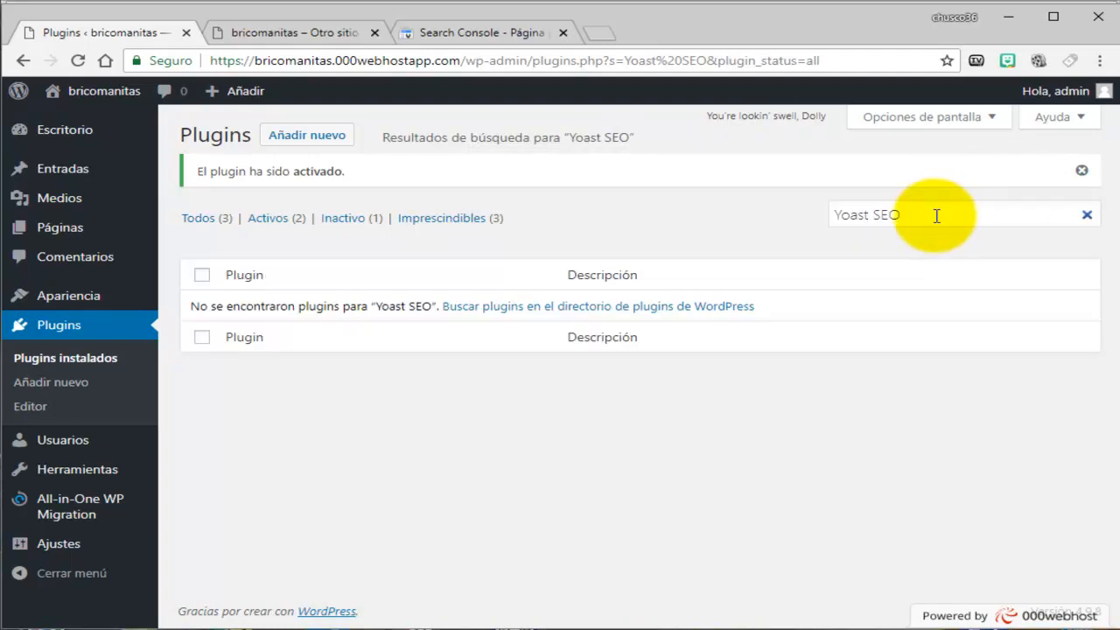
left_click(655, 308)
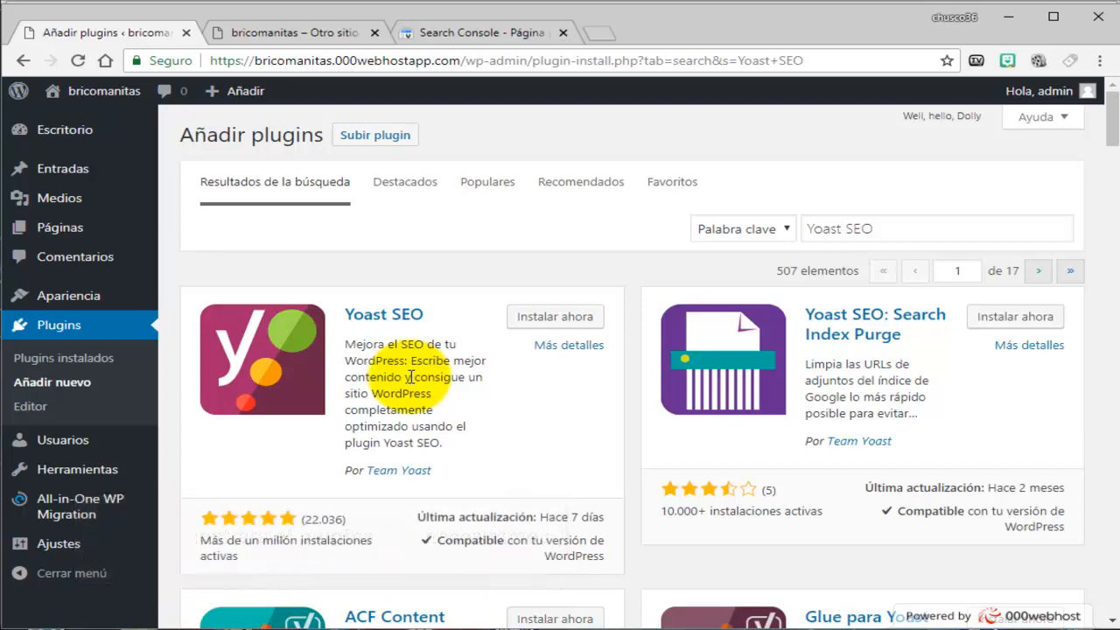
Step: Install and activate the Yoast SEO plugin by Team Yoast, and locate it in the installed plugins list
left_click(562, 321)
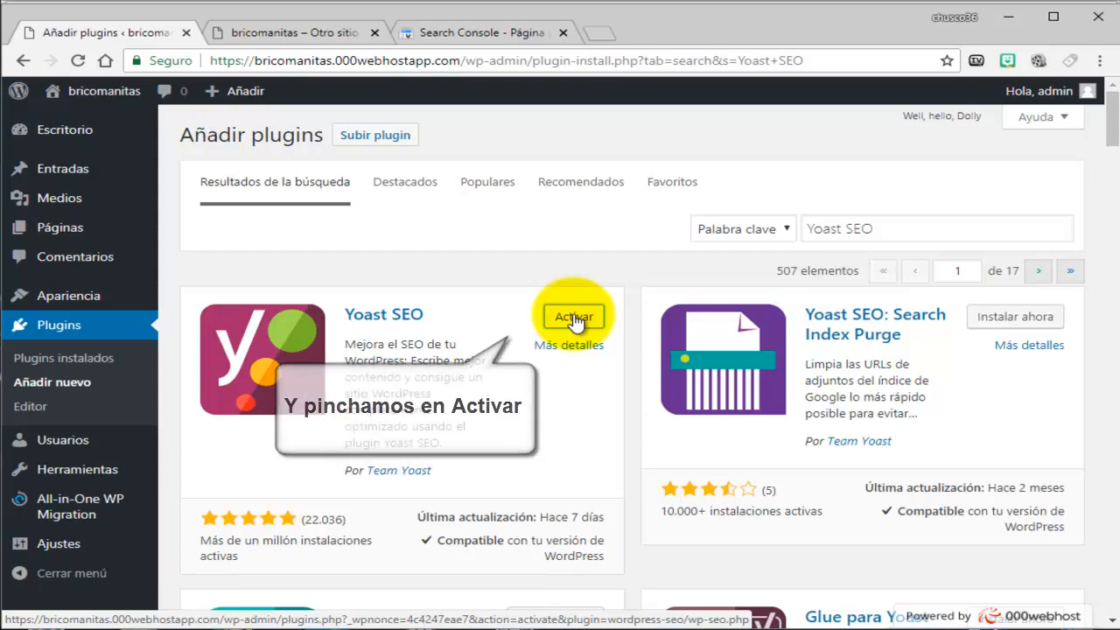
left_click(574, 318)
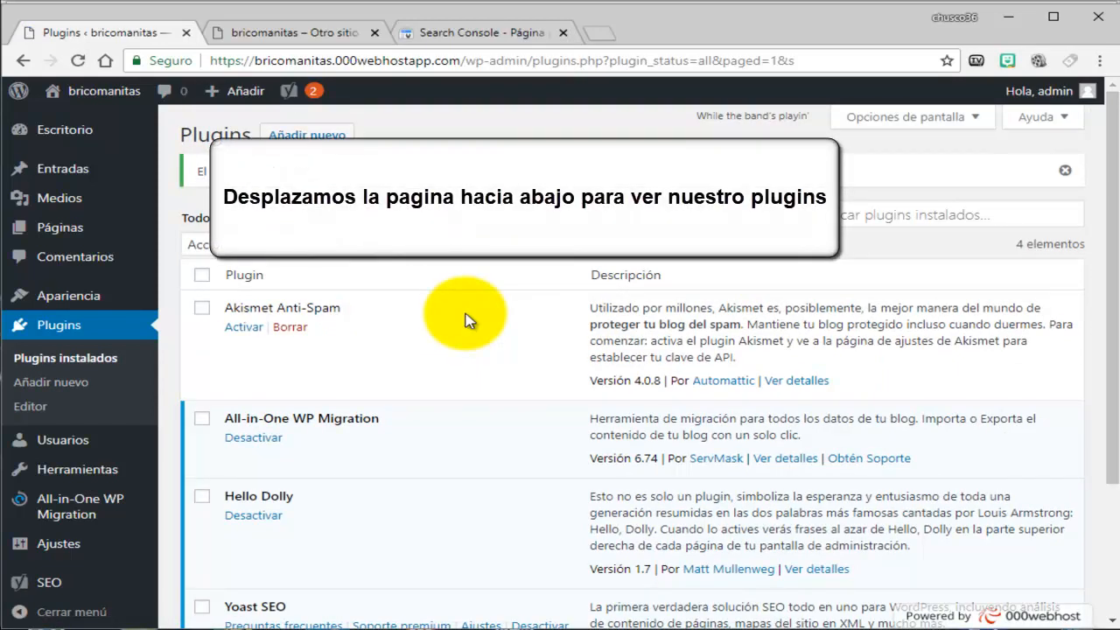
scroll(466, 320, "down", 2)
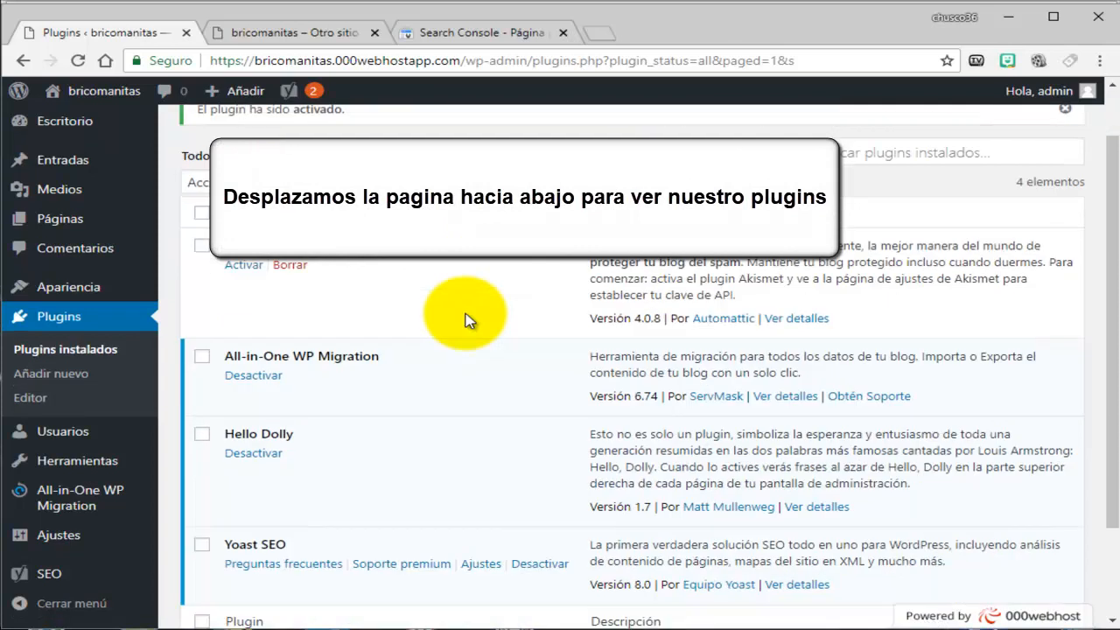
scroll(467, 320, "down", 1)
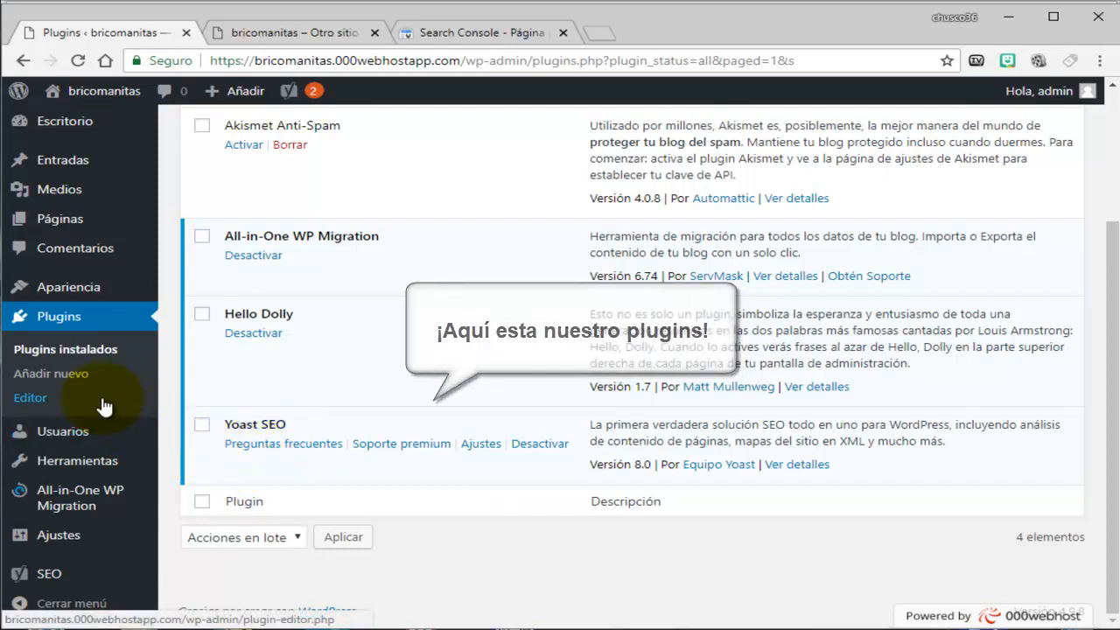
Step: Open the general Yoast SEO dashboard and review its initial configuration, problems and notices
mouse_move(50, 574)
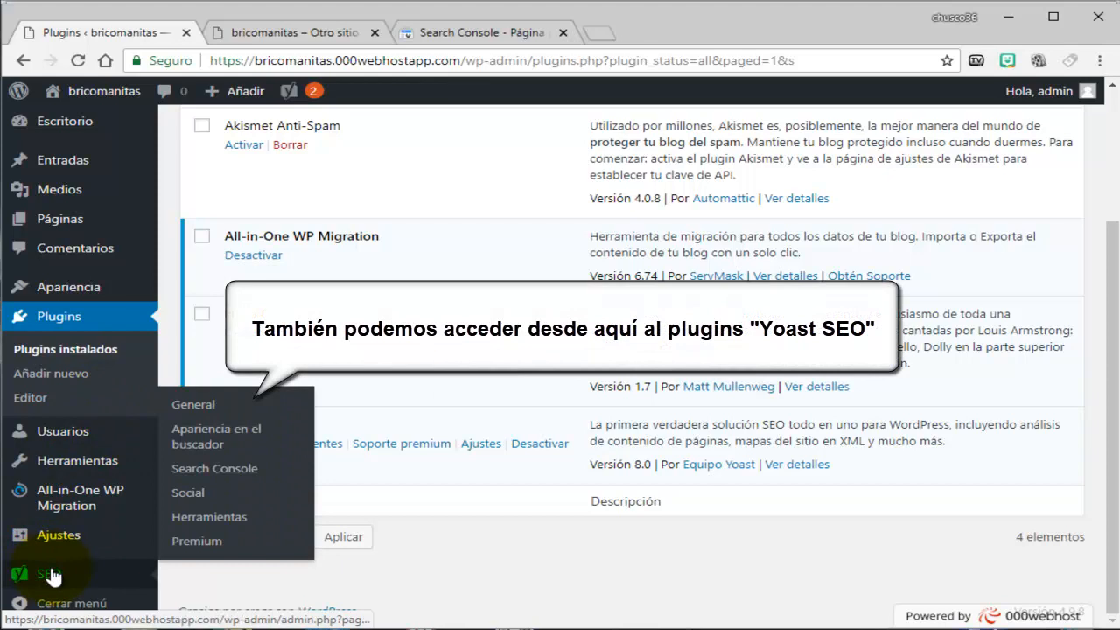
left_click(101, 578)
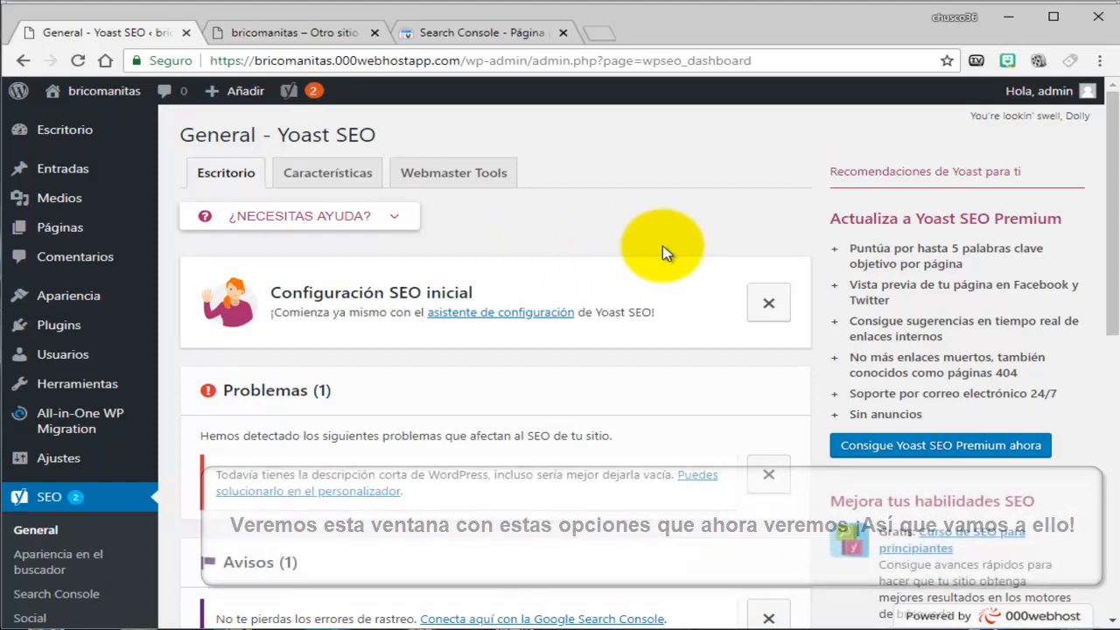
scroll(663, 253, "down", 1)
scroll(662, 253, "down", 1)
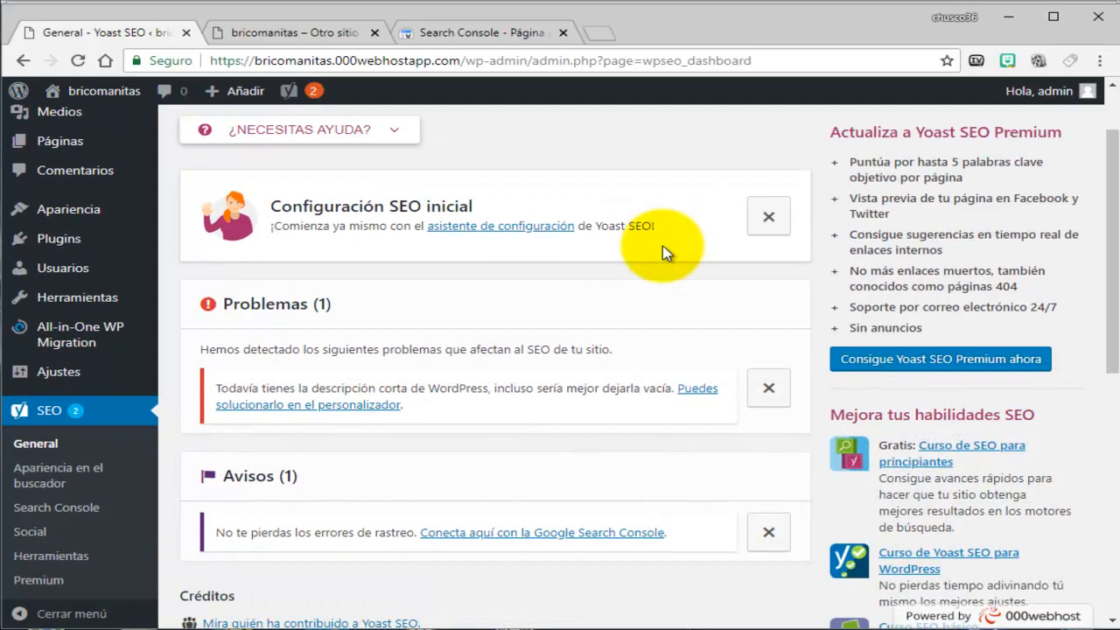
scroll(662, 253, "down", 2)
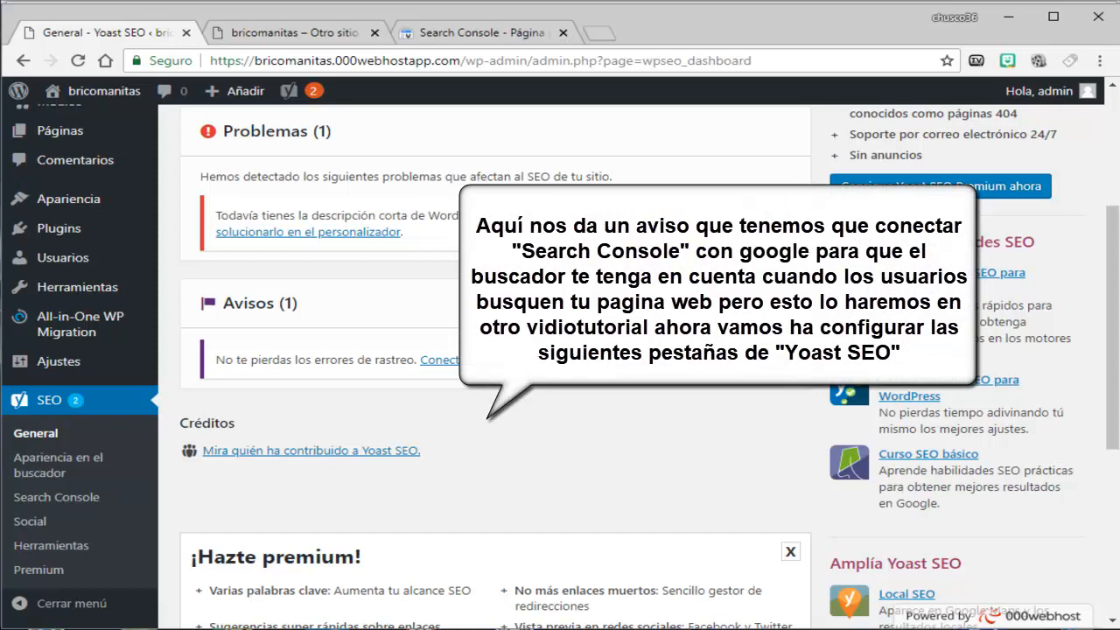
scroll(662, 253, "up", 3)
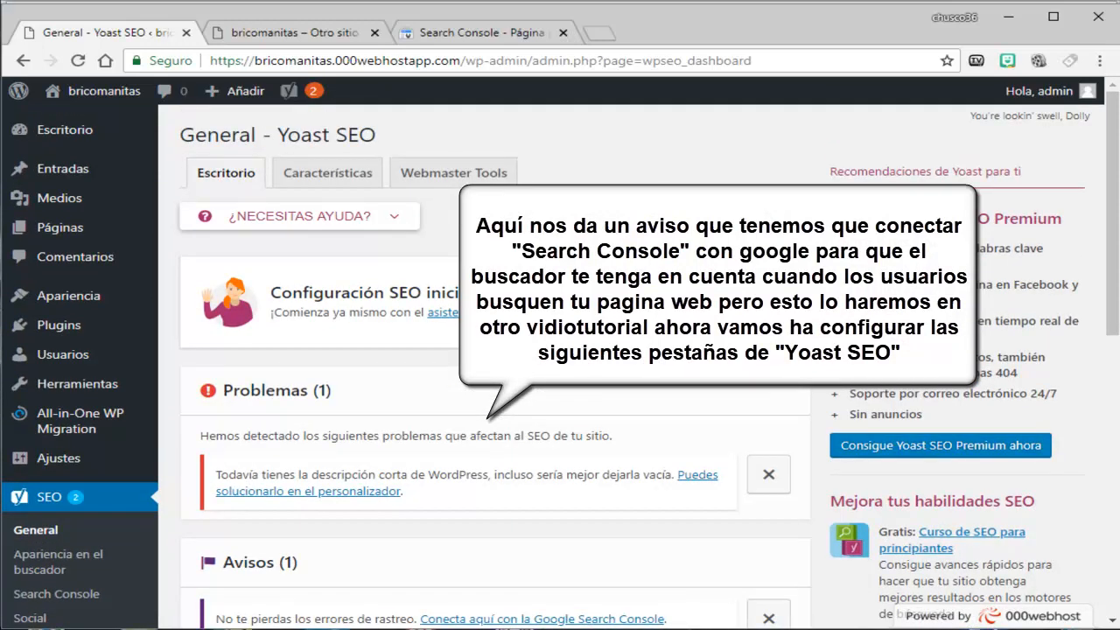
scroll(663, 253, "down", 2)
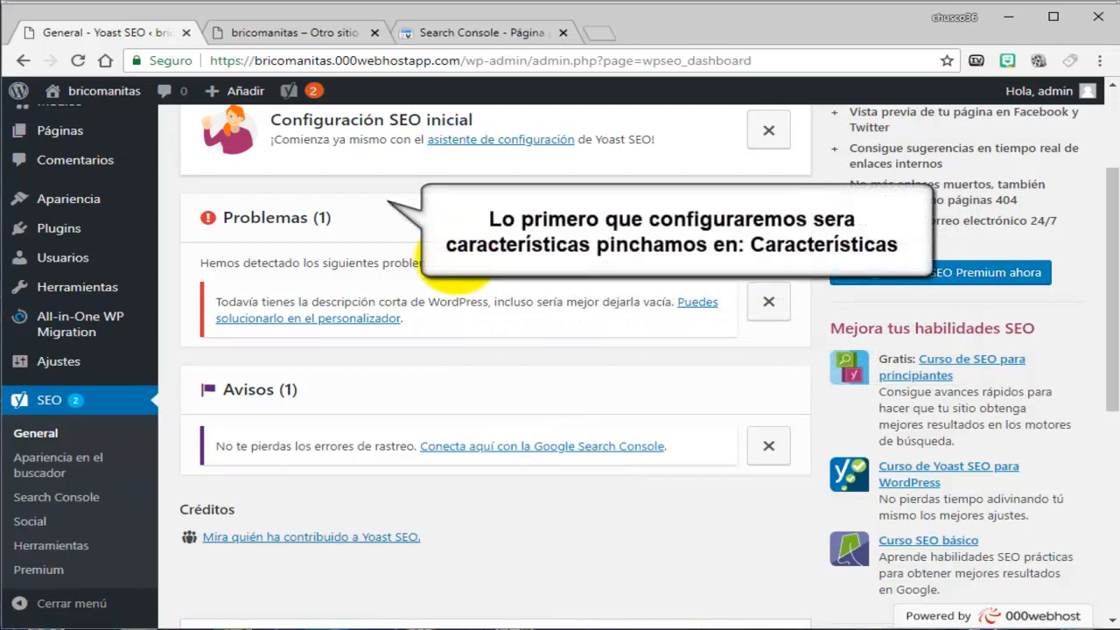
scroll(455, 267, "up", 2)
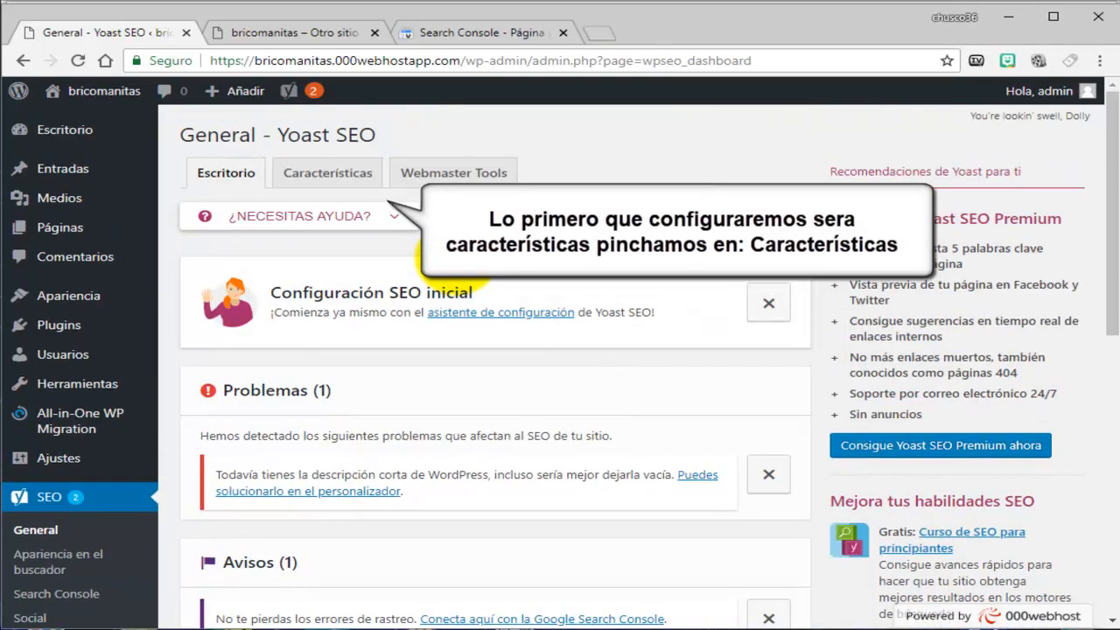
Step: Open the Yoast SEO features settings (Características) and review the feature switches, including the help for Contenido esencial
left_click(341, 178)
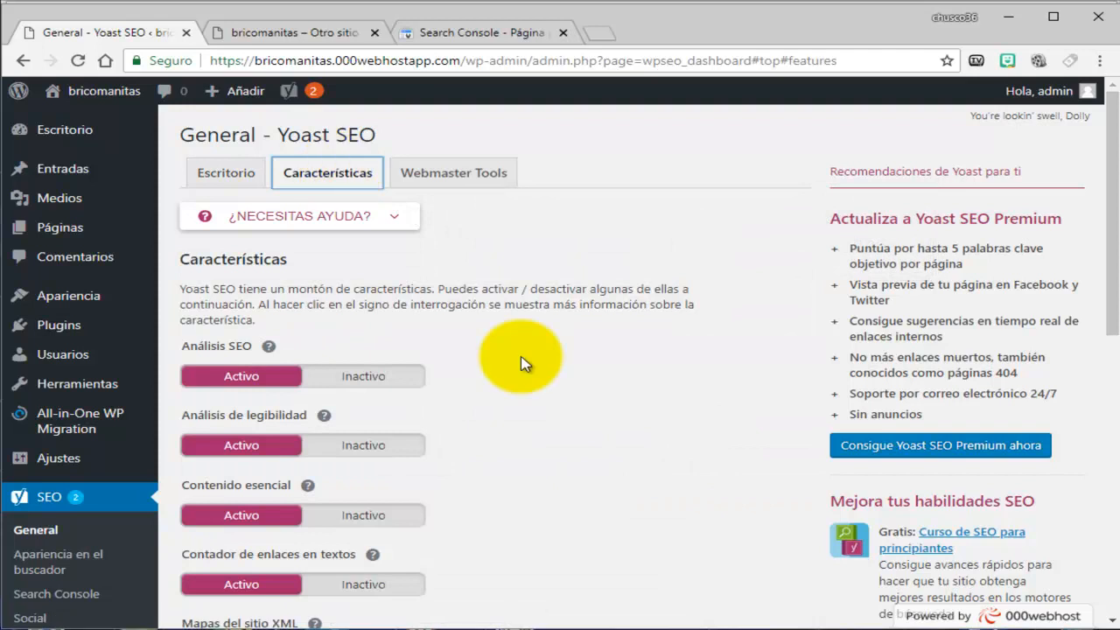
scroll(521, 363, "down", 1)
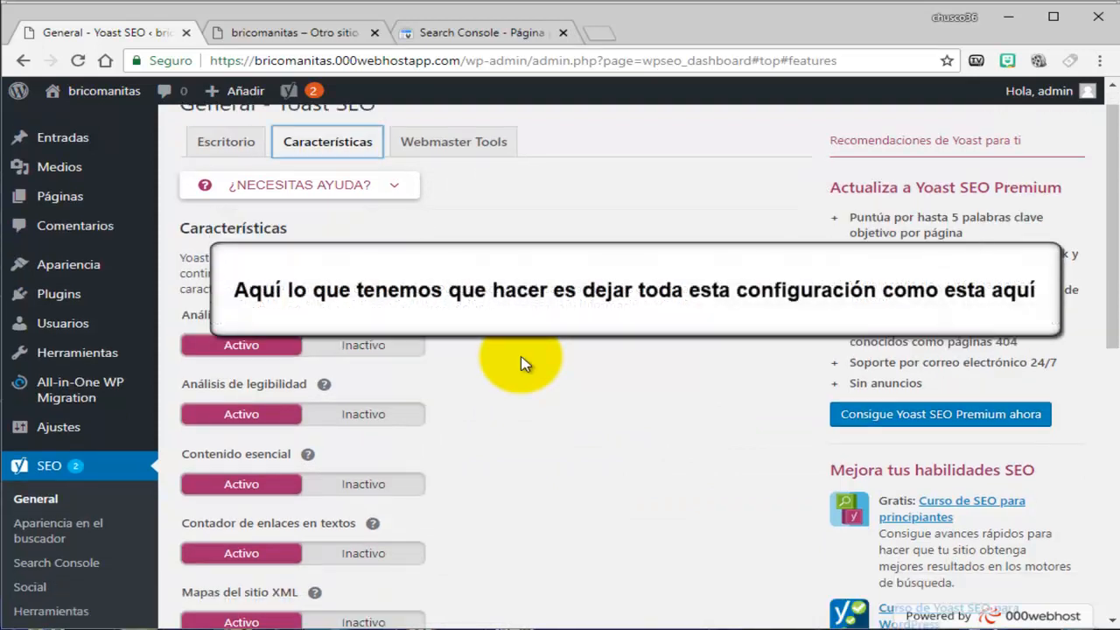
scroll(521, 363, "down", 2)
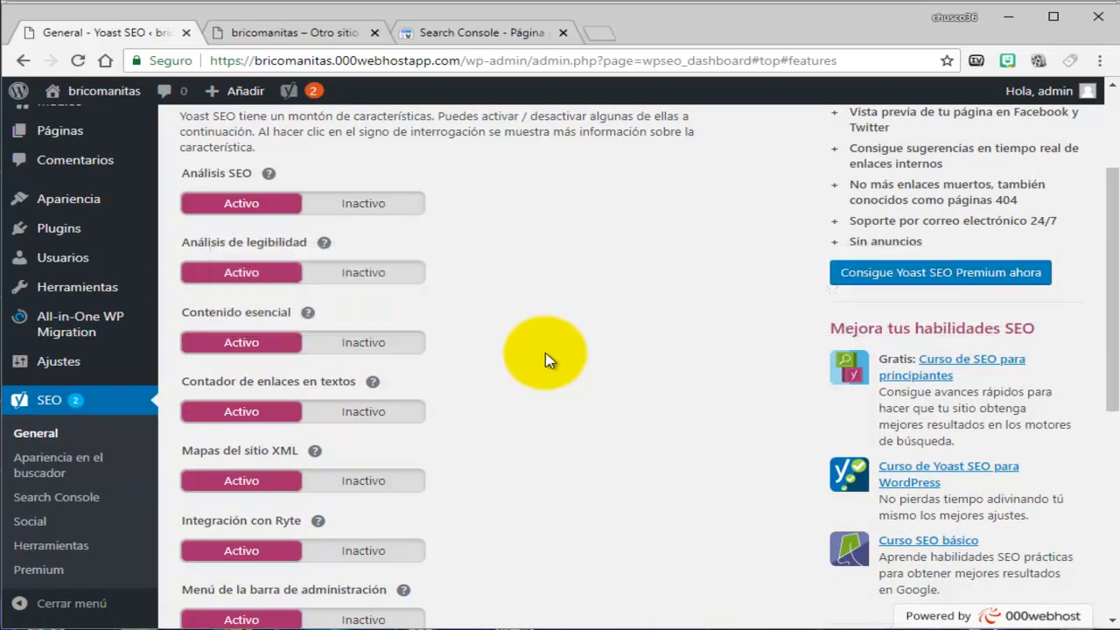
left_click(308, 312)
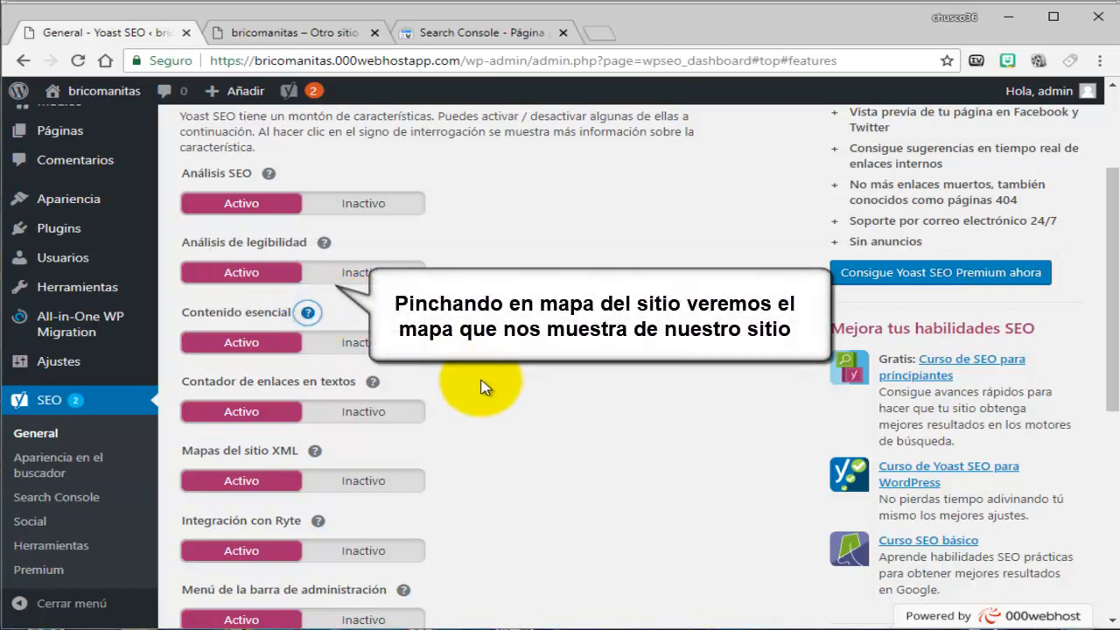
Step: Expand the help for Mapas del sitio XML and open the linked article on why XML sitemaps are important
scroll(485, 387, "down", 2)
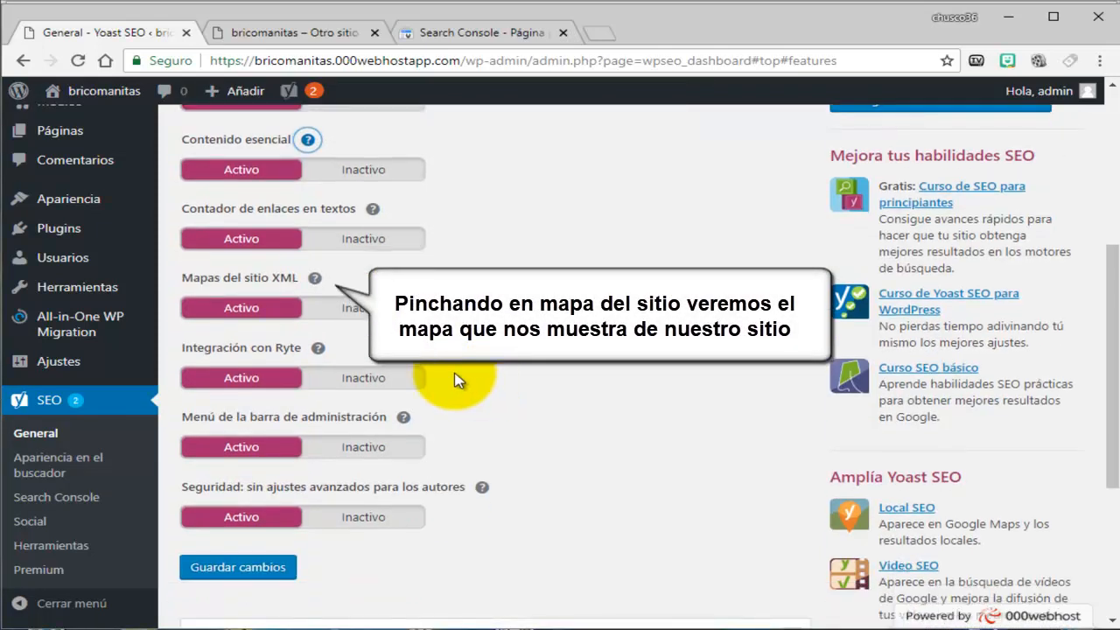
left_click(315, 279)
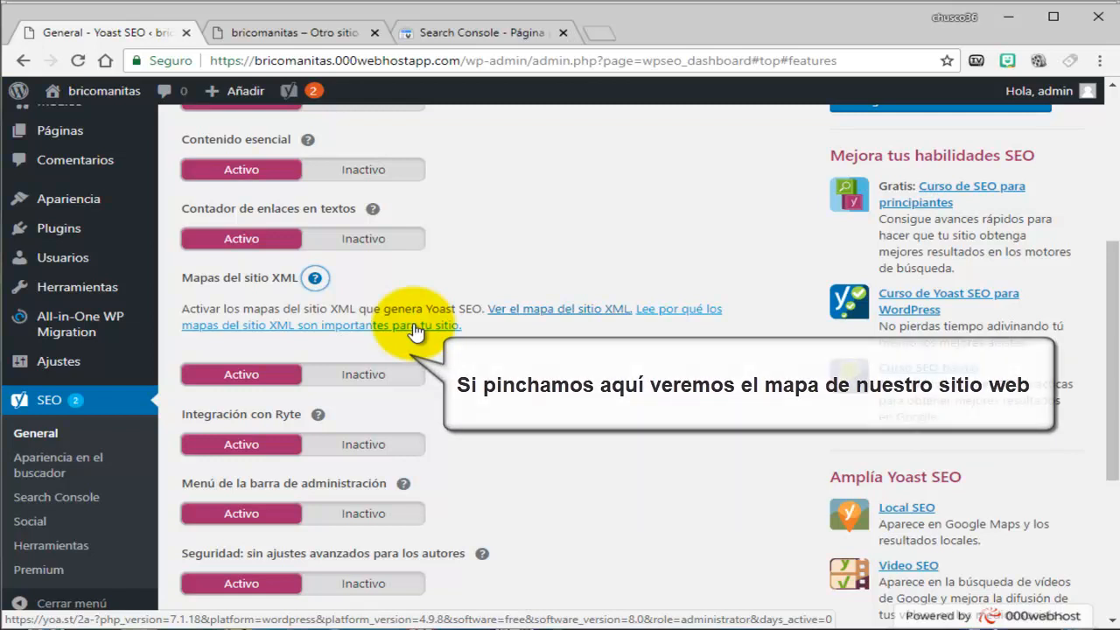
left_click(414, 327)
Step: Examine the example XML sitemap in the Yoast article, close the article and collapse the sitemap help
scroll(414, 333, "down", 4)
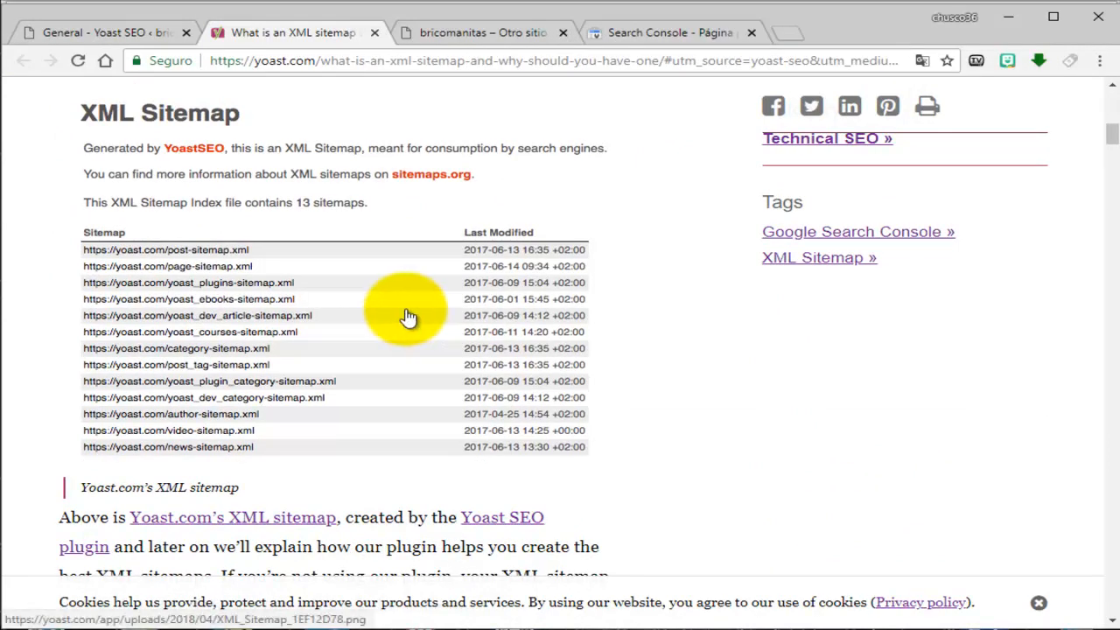
scroll(409, 317, "down", 2)
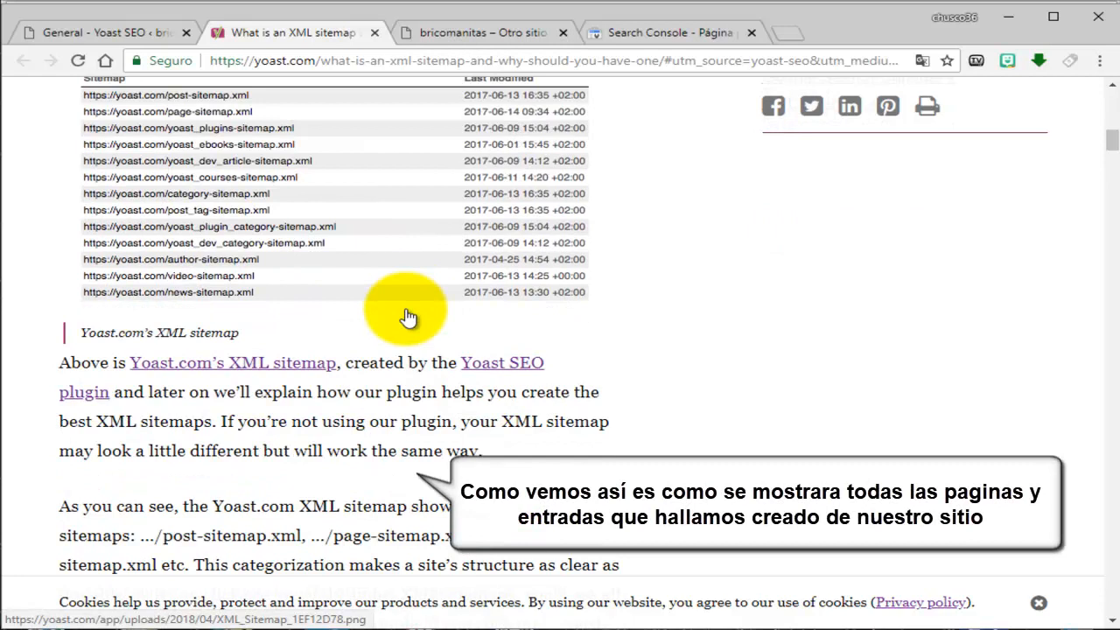
scroll(409, 317, "up", 2)
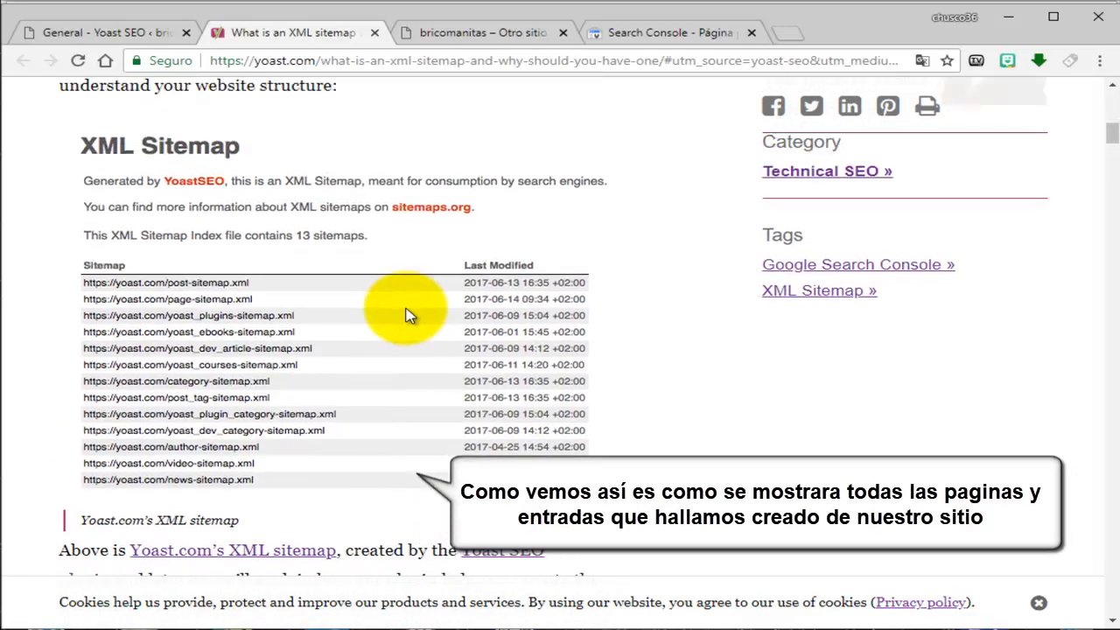
scroll(409, 317, "down", 1)
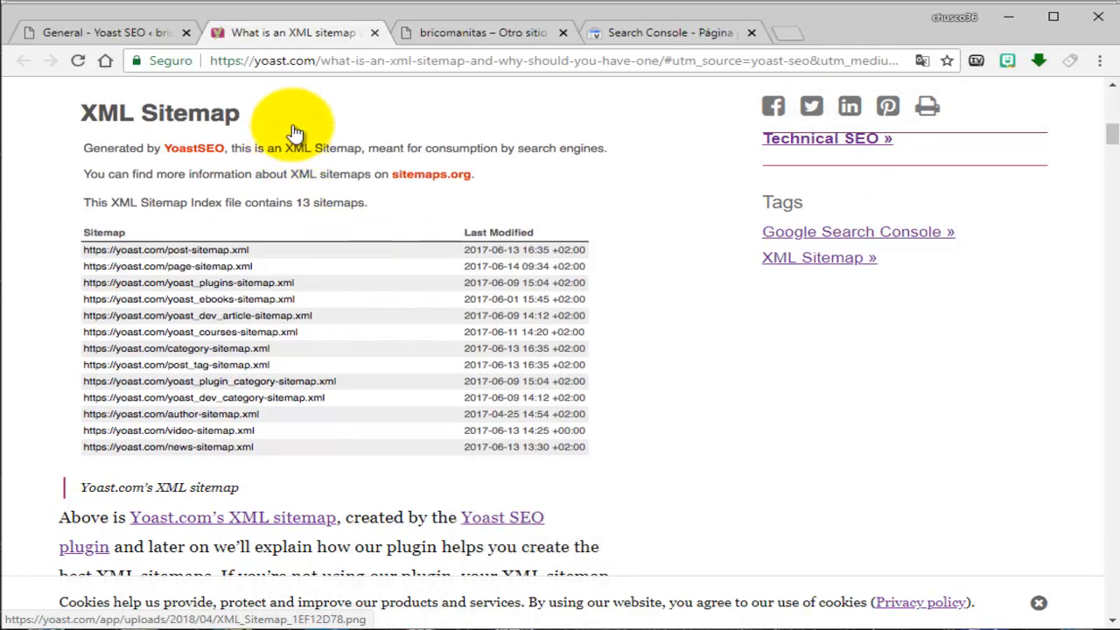
left_click(375, 35)
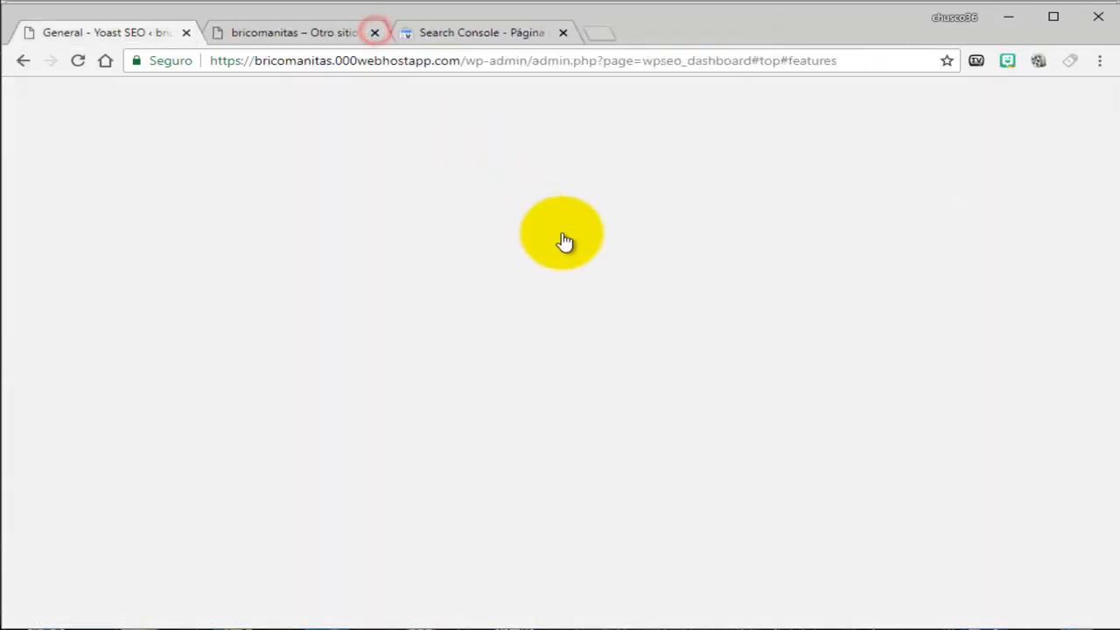
left_click(314, 278)
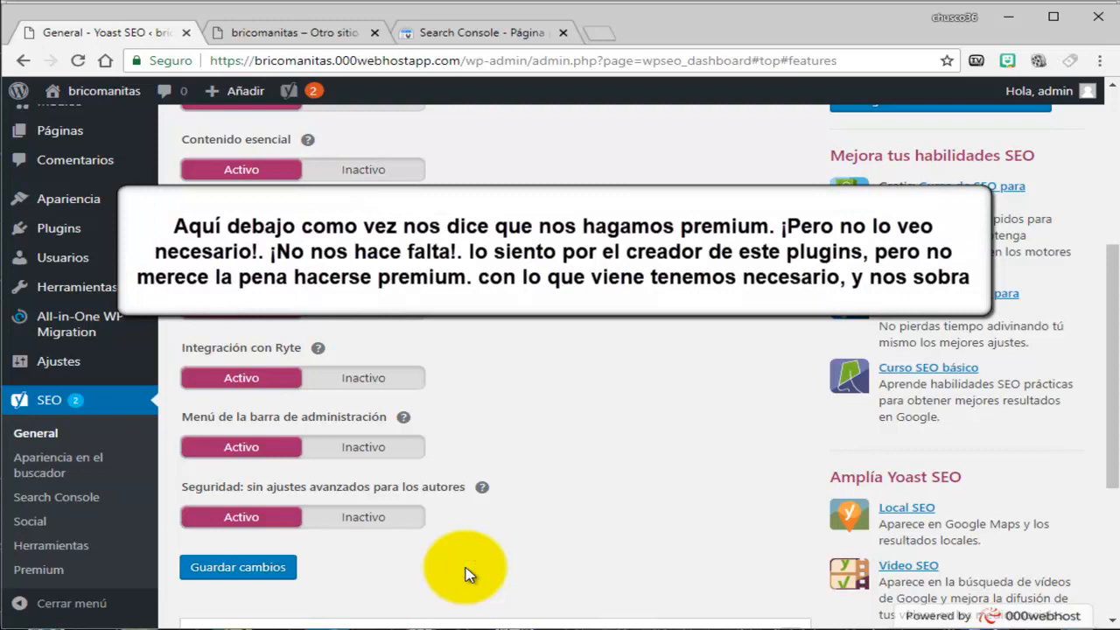
Step: Review the remaining feature switches and the premium offer at the end of the features settings
scroll(468, 576, "down", 2)
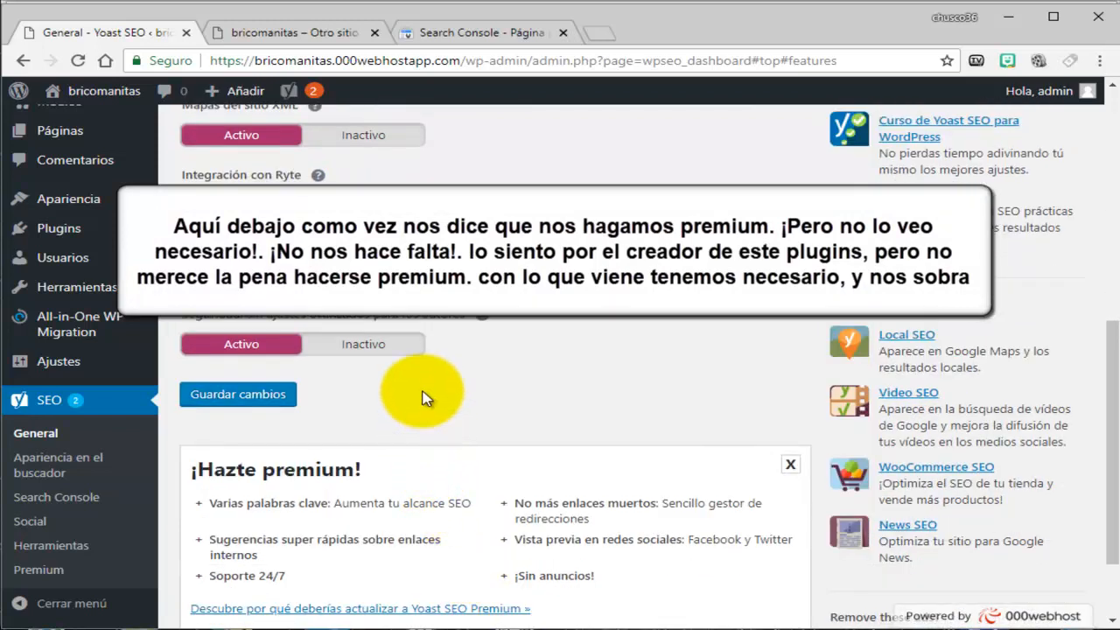
scroll(420, 395, "down", 1)
scroll(424, 397, "down", 1)
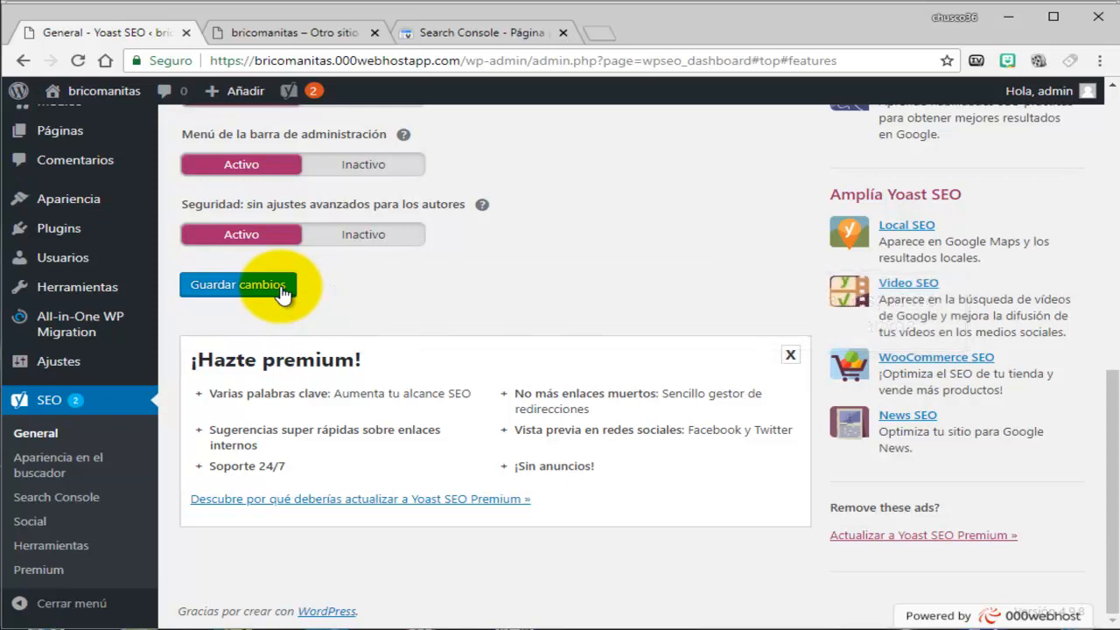
Step: Open the Webmaster Tools settings and review the verification code fields for Baidu, Bing, Google and Yandex
scroll(358, 312, "up", 8)
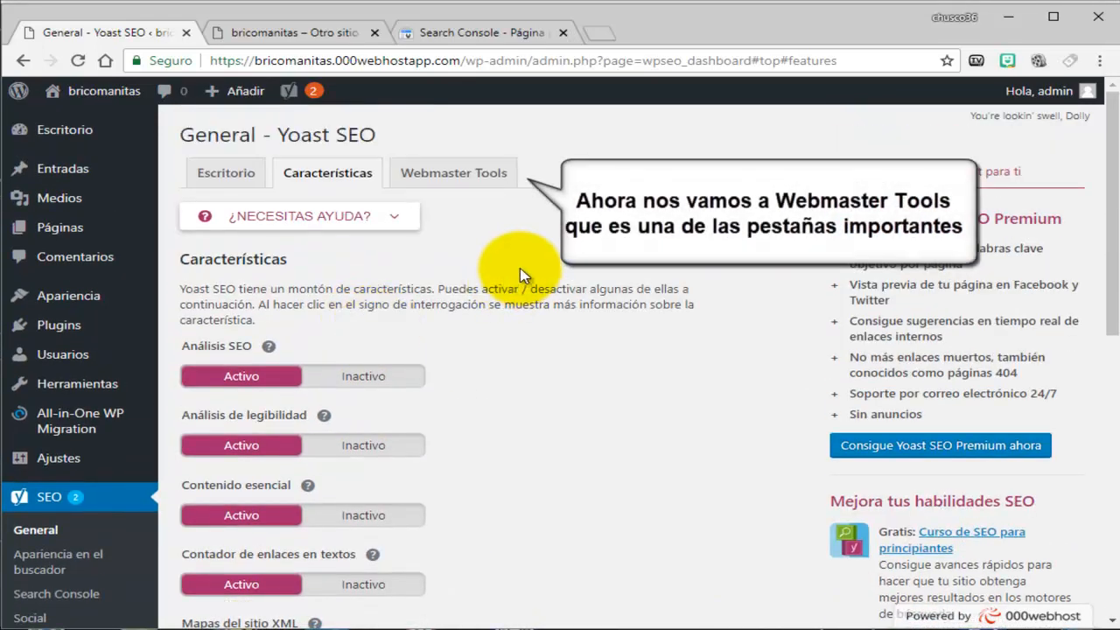
left_click(470, 181)
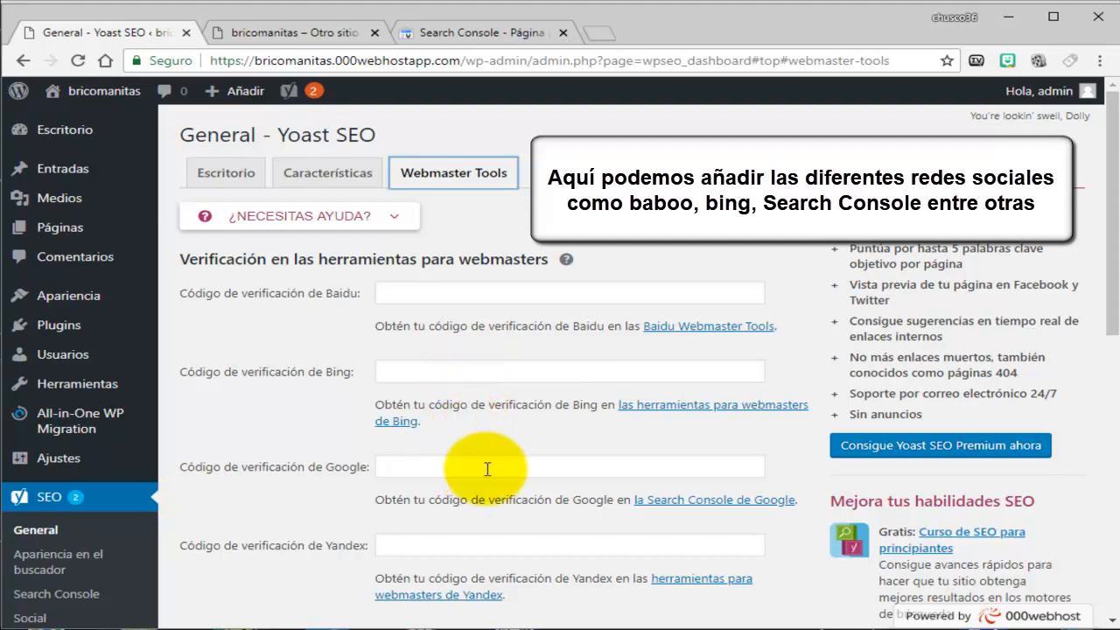
scroll(487, 469, "down", 2)
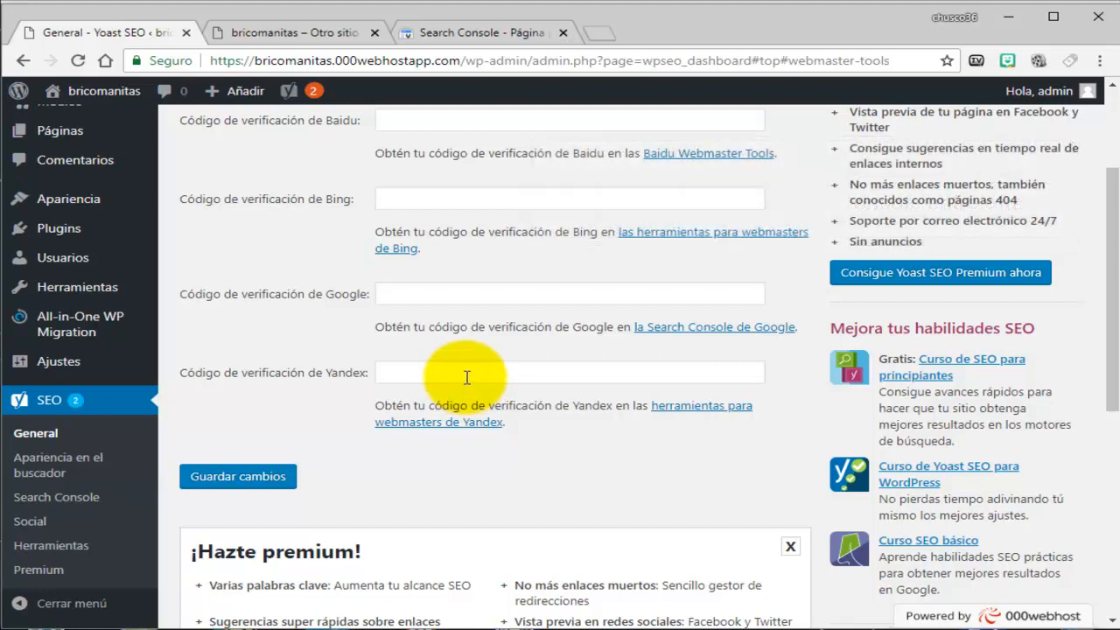
scroll(400, 455, "up", 2)
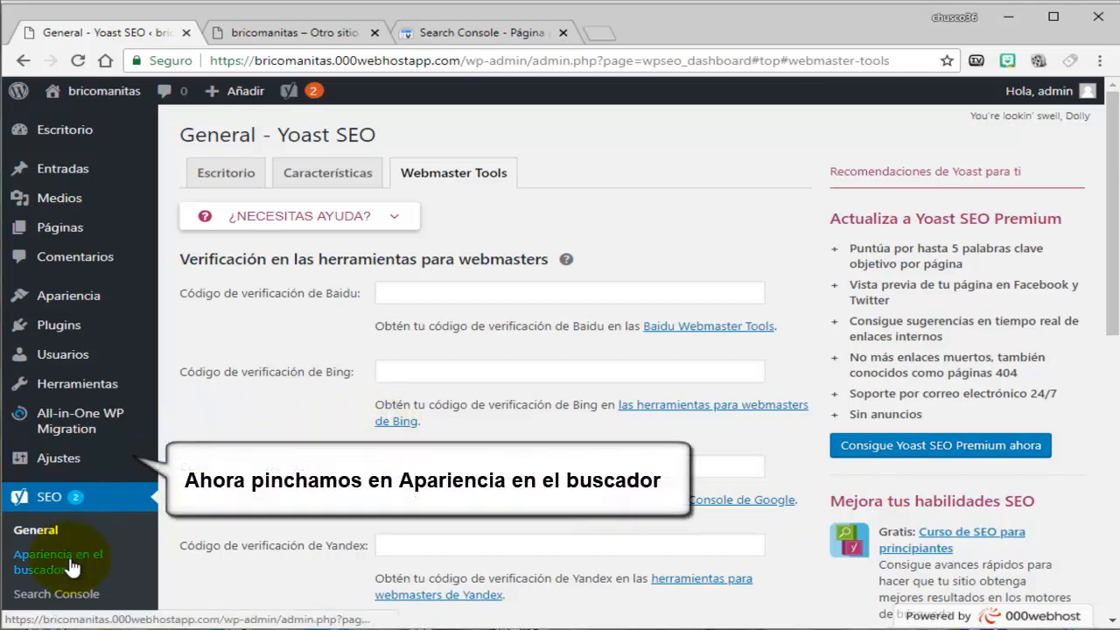
Step: Open the Apariencia en el buscador settings and review the title separator, homepage and Knowledge Graph options
scroll(71, 568, "down", 2)
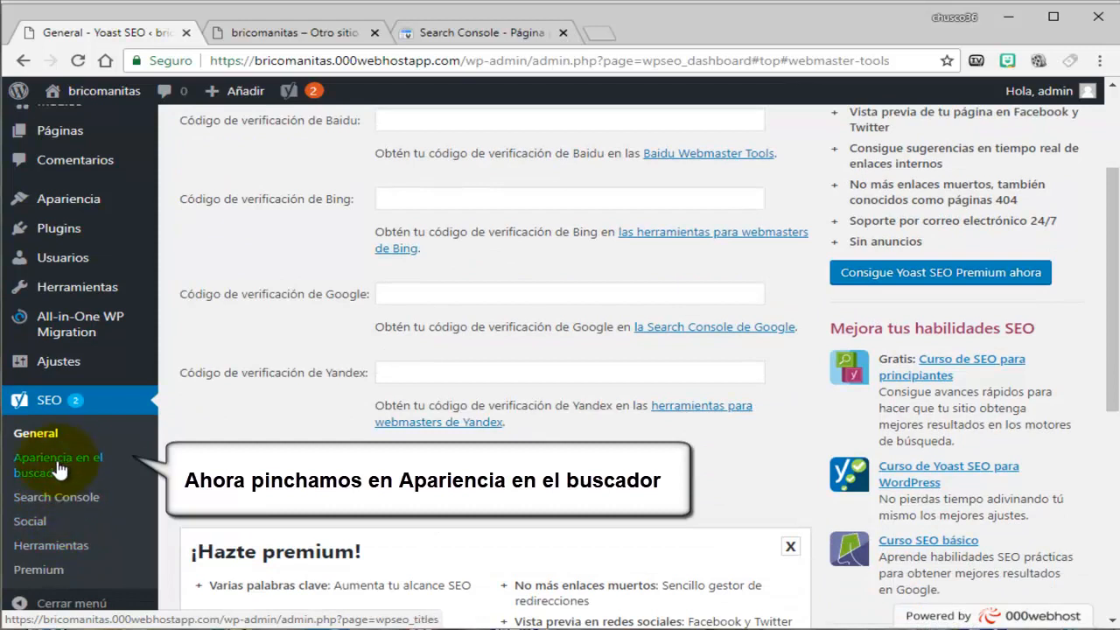
left_click(58, 467)
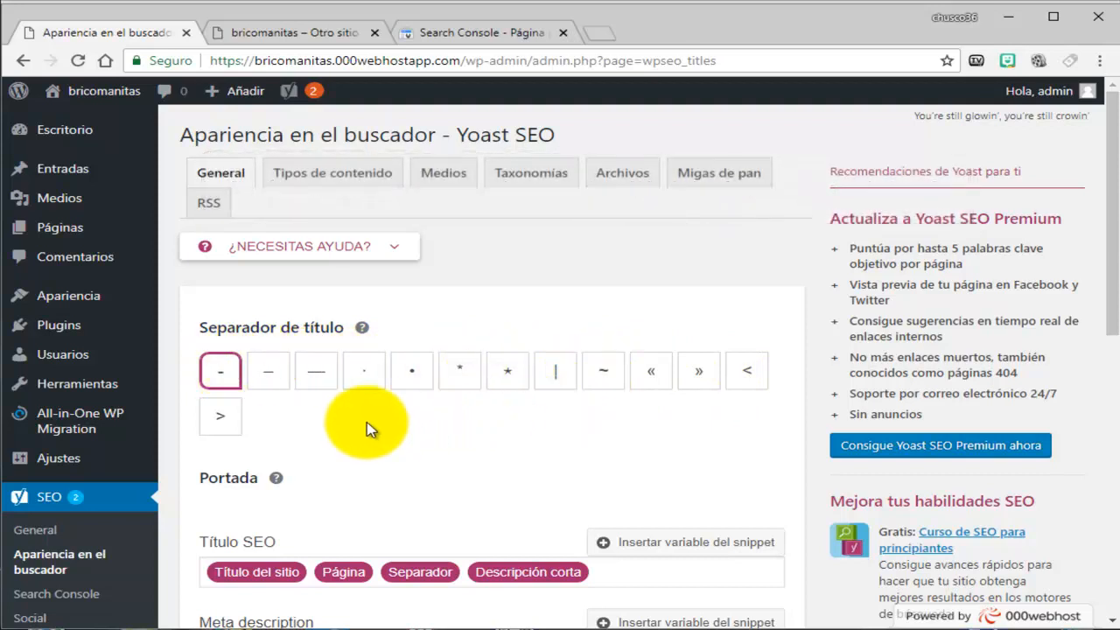
scroll(370, 425, "down", 3)
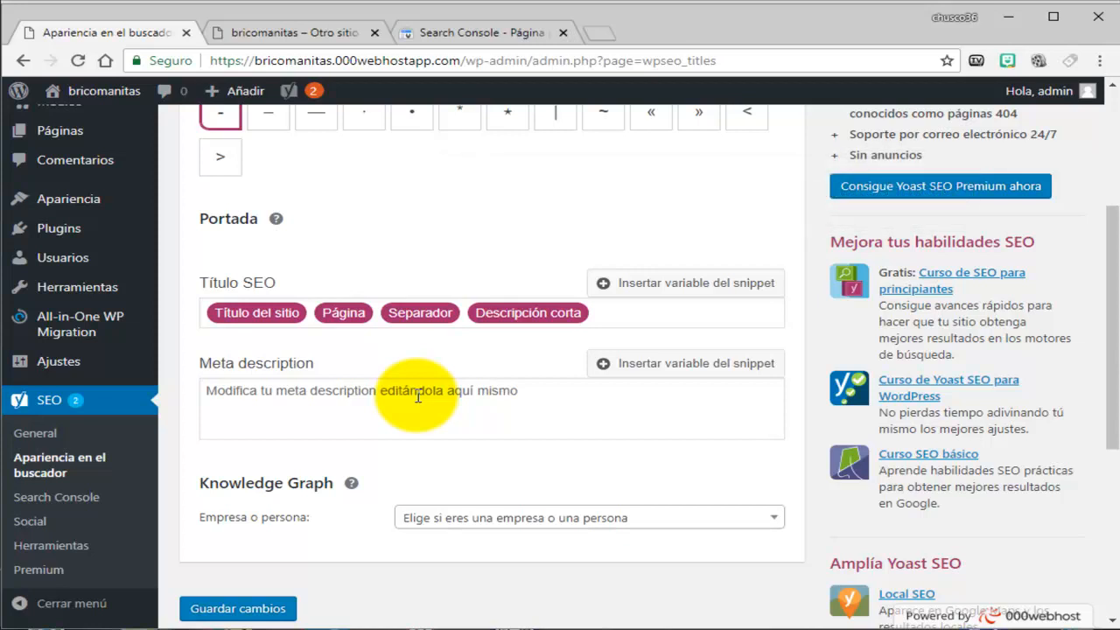
scroll(418, 398, "up", 3)
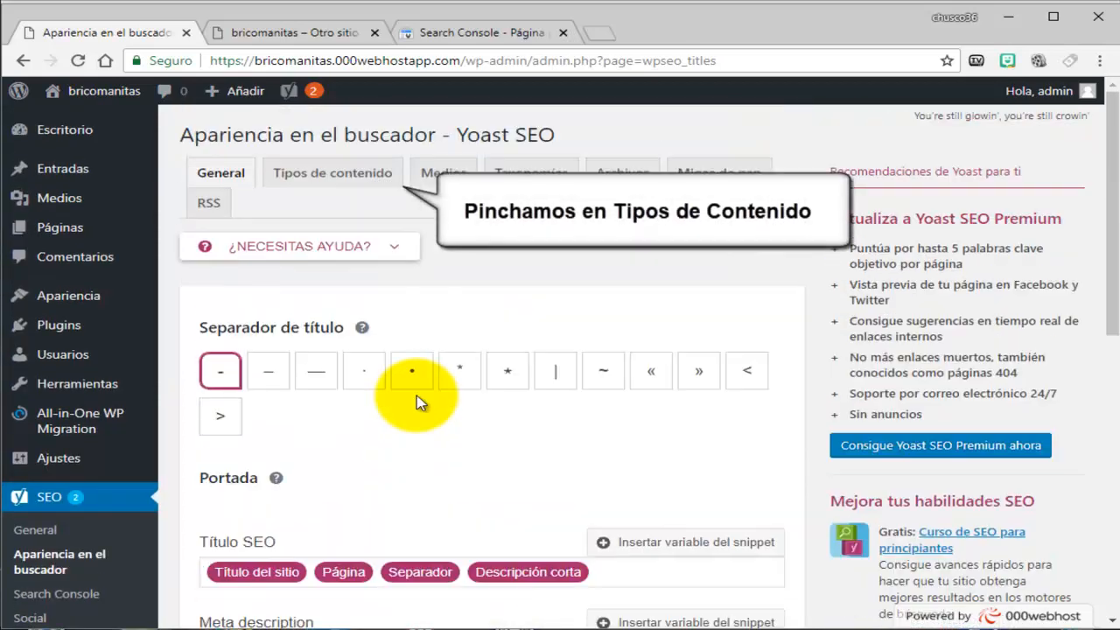
Step: Review the Tipos de contenido settings for Entradas and the Medios attachment URL redirect, expanding the help for URL de medios y adjuntos
left_click(353, 179)
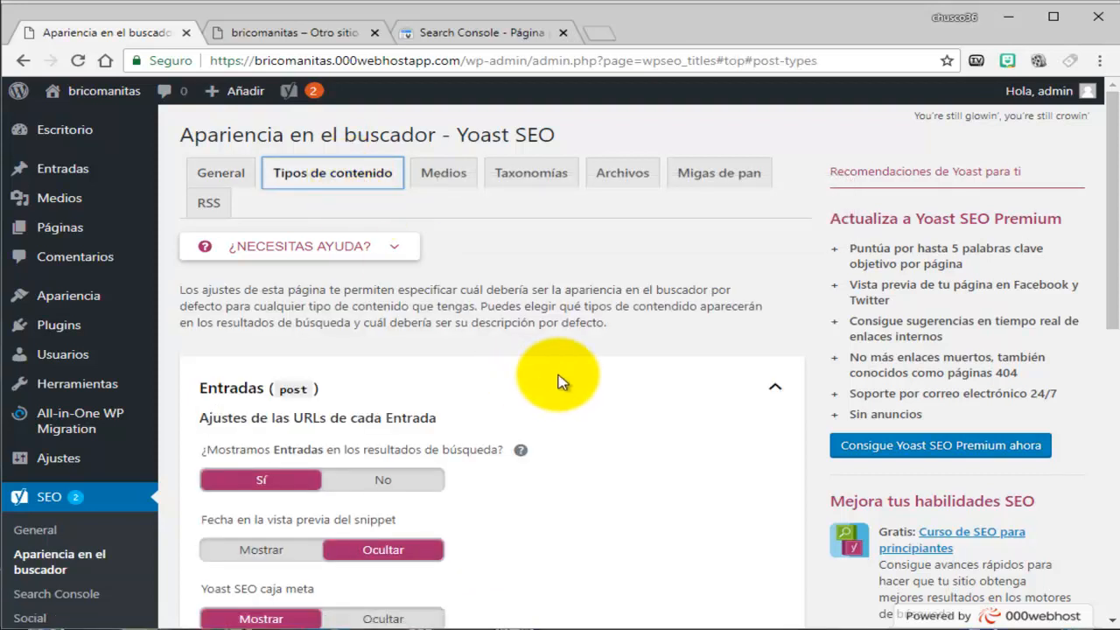
scroll(626, 404, "down", 2)
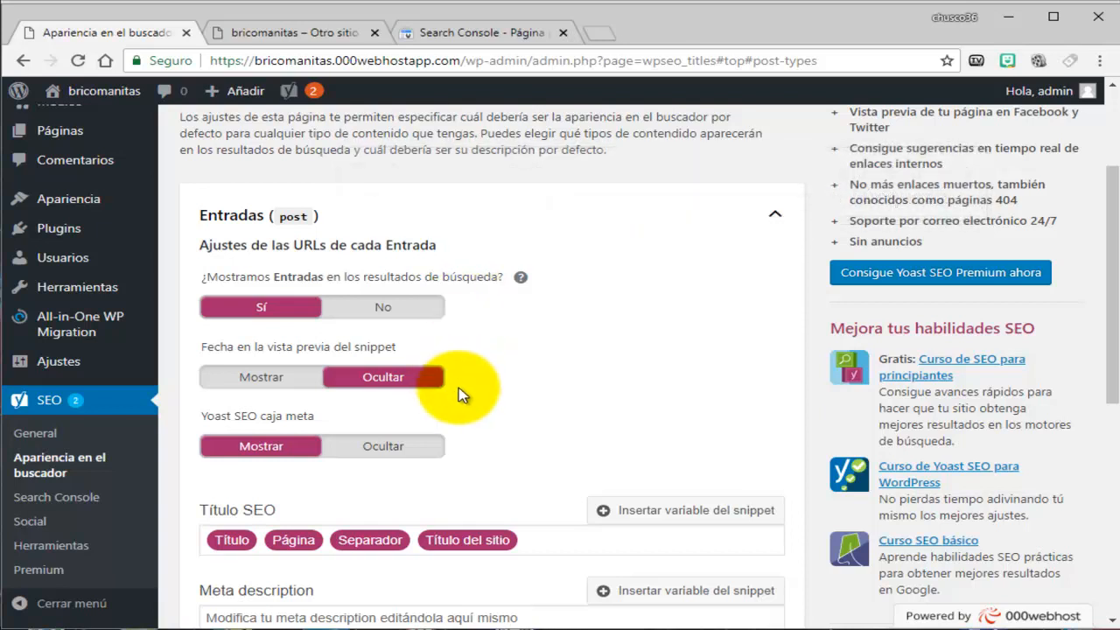
scroll(524, 420, "down", 2)
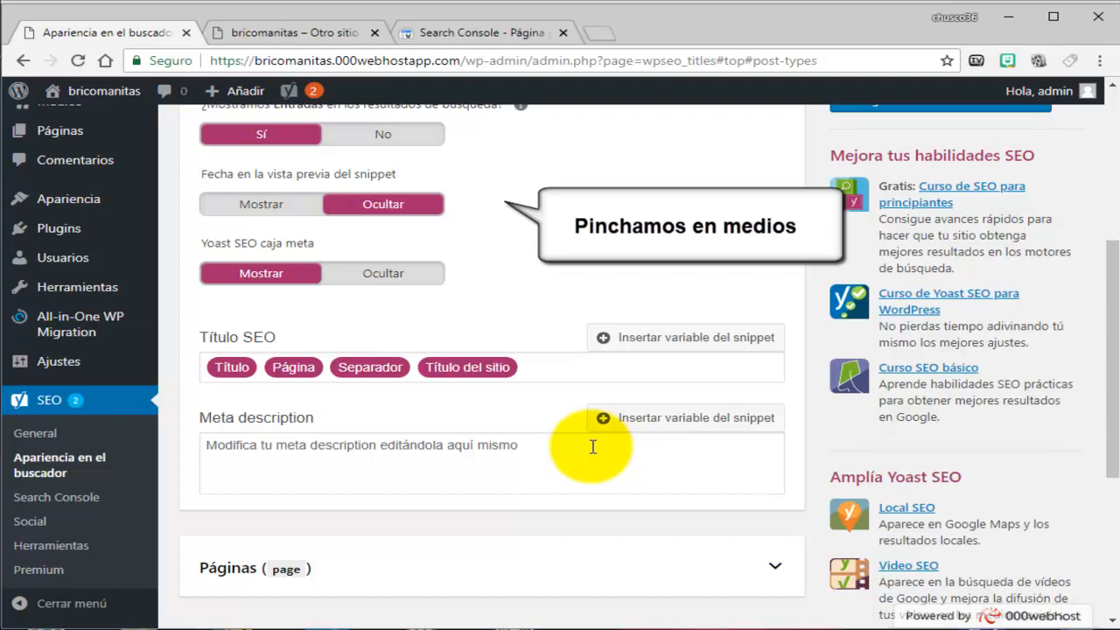
scroll(593, 447, "up", 4)
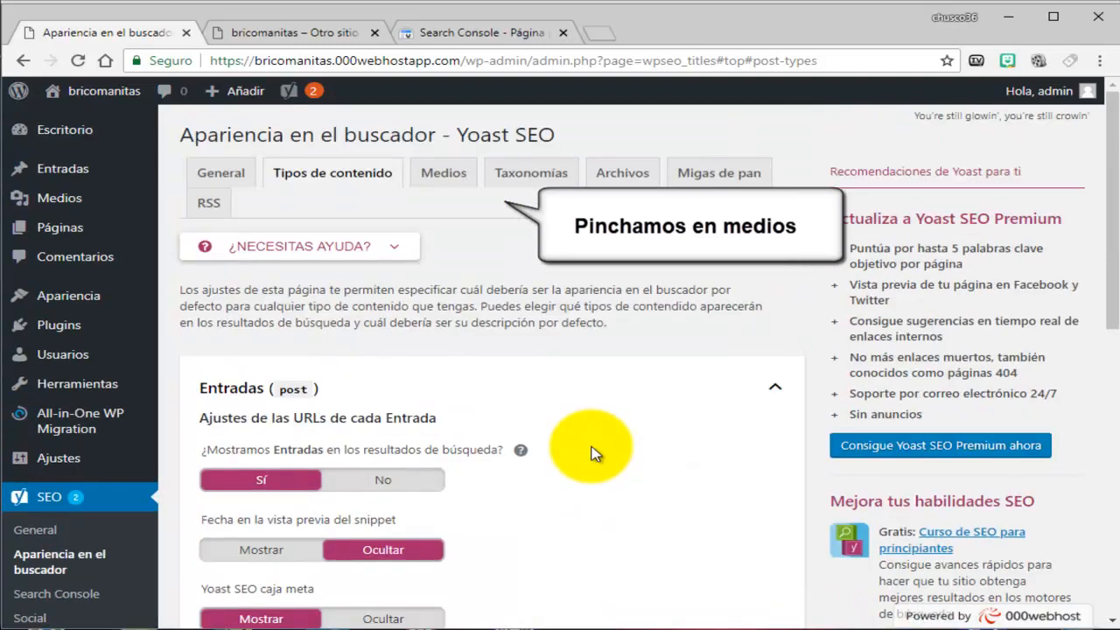
left_click(455, 175)
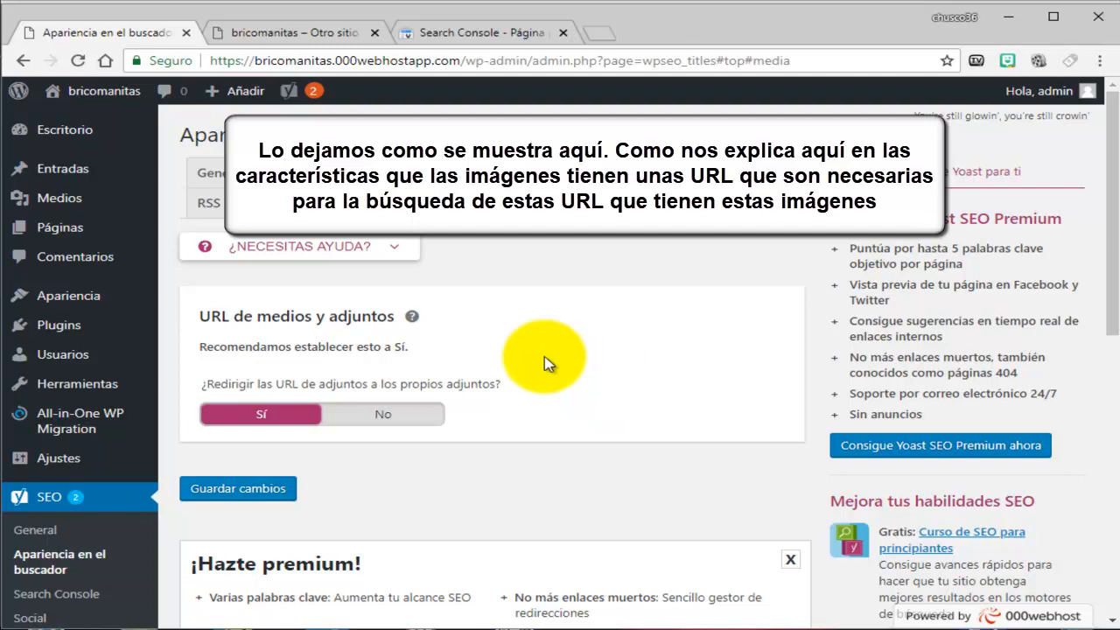
left_click(412, 317)
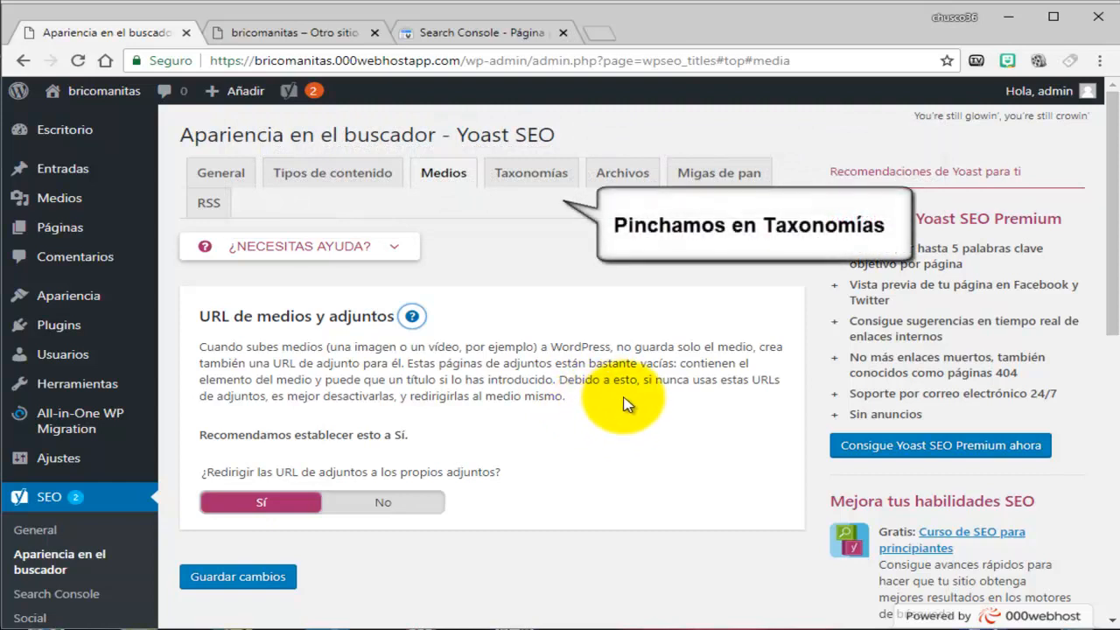
Step: In the Taxonomías settings, expand the help on showing Categorías in search results and set that option to No
left_click(525, 178)
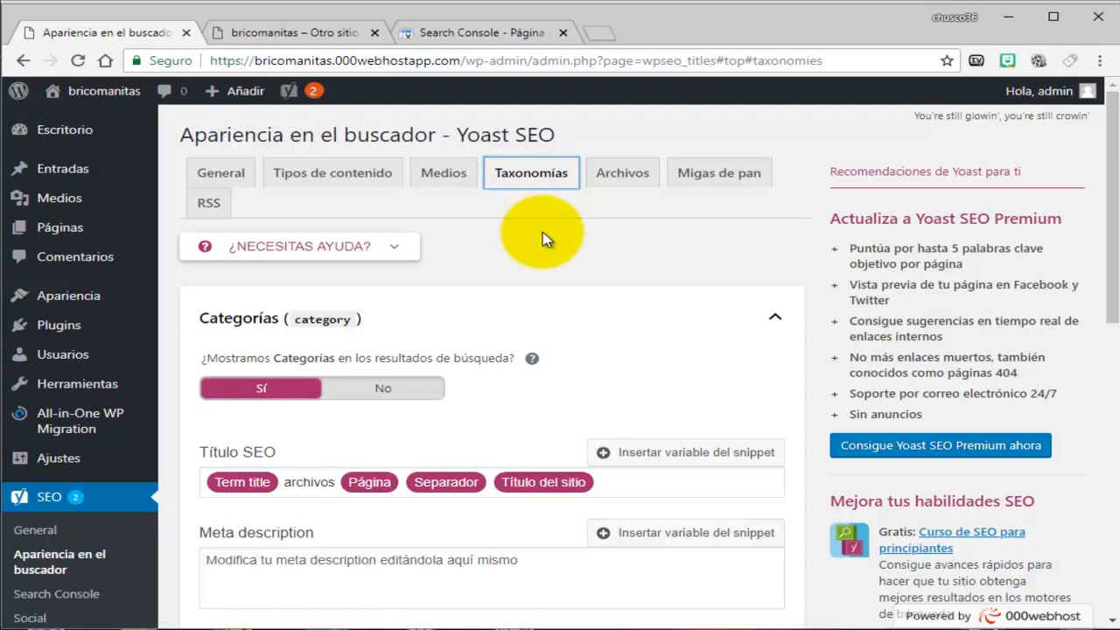
left_click(531, 358)
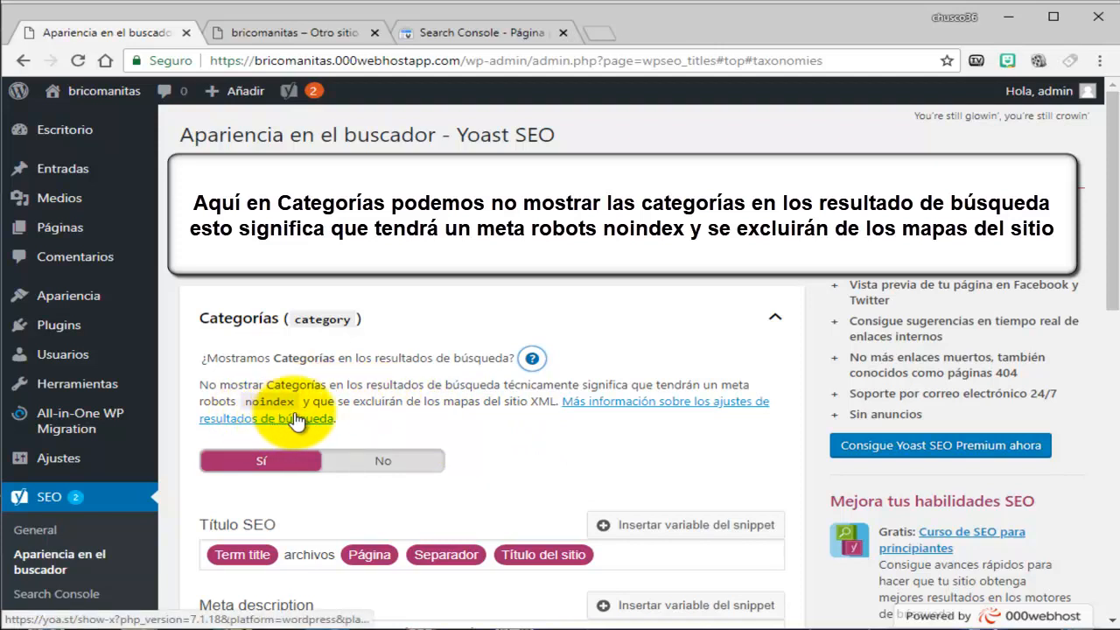
left_click(417, 464)
Step: Expand the Etiquetas section, show the help on its search results option and set that option to No
scroll(510, 455, "down", 4)
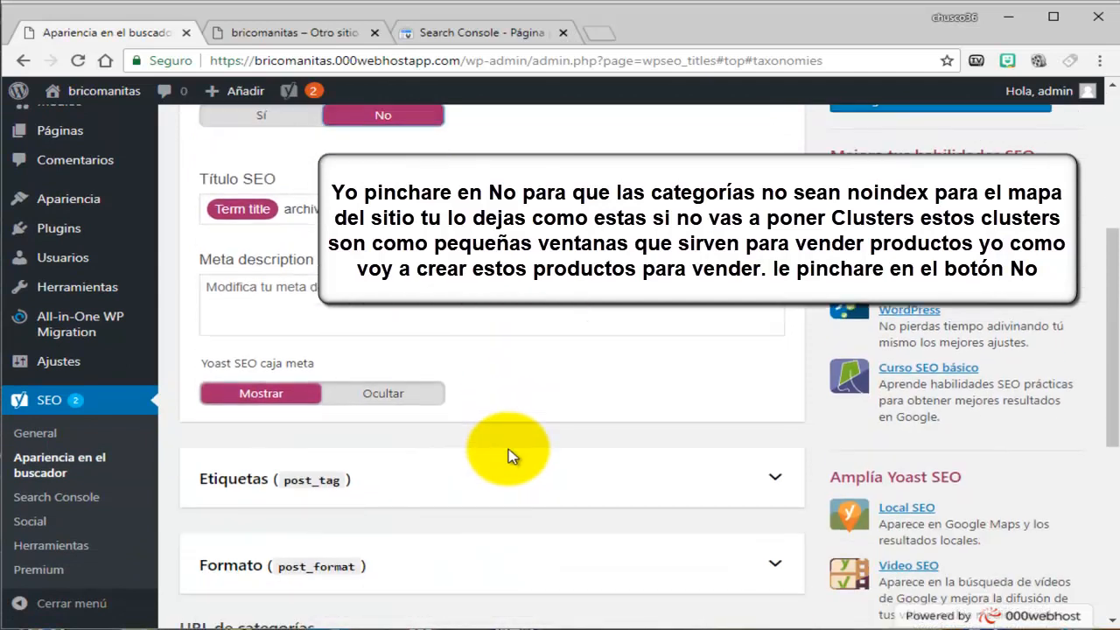
scroll(510, 455, "down", 1)
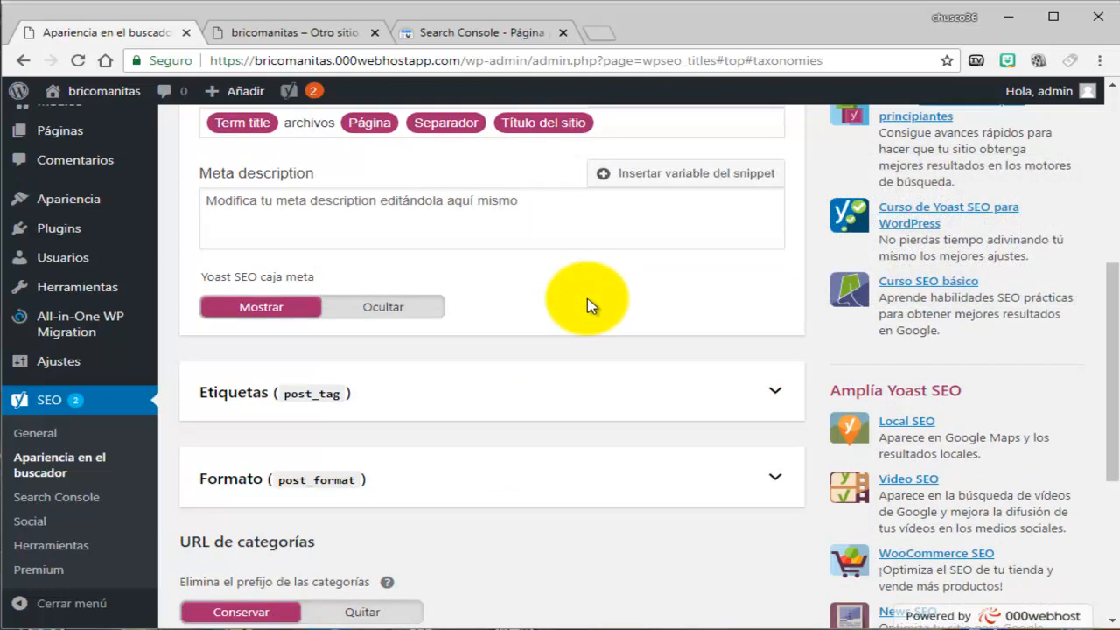
left_click(778, 394)
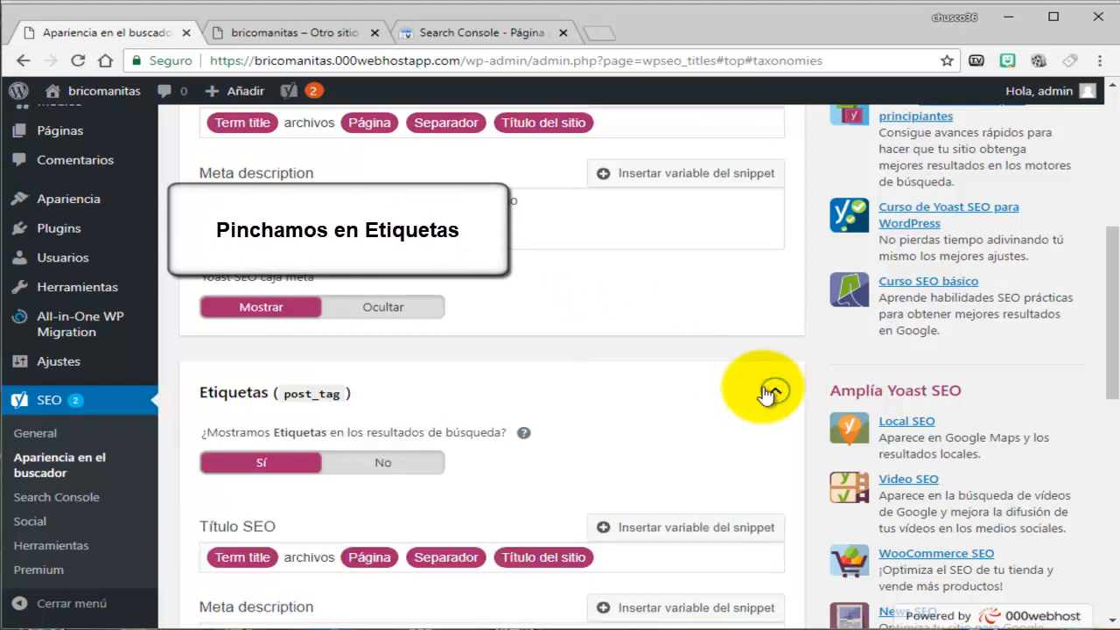
scroll(681, 401, "down", 3)
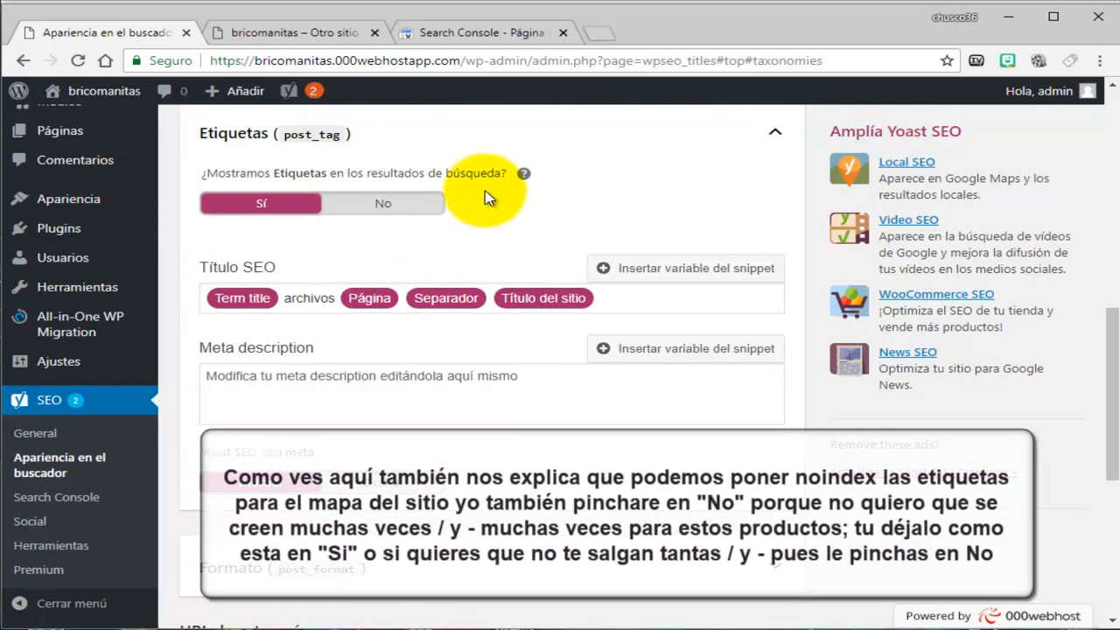
left_click(524, 176)
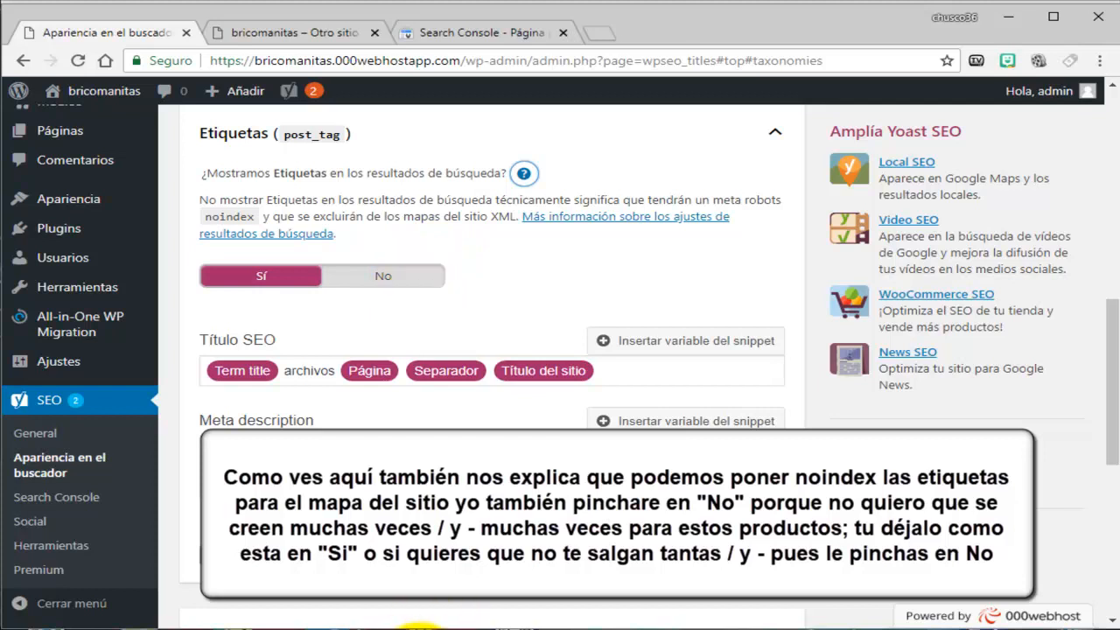
left_click(540, 287)
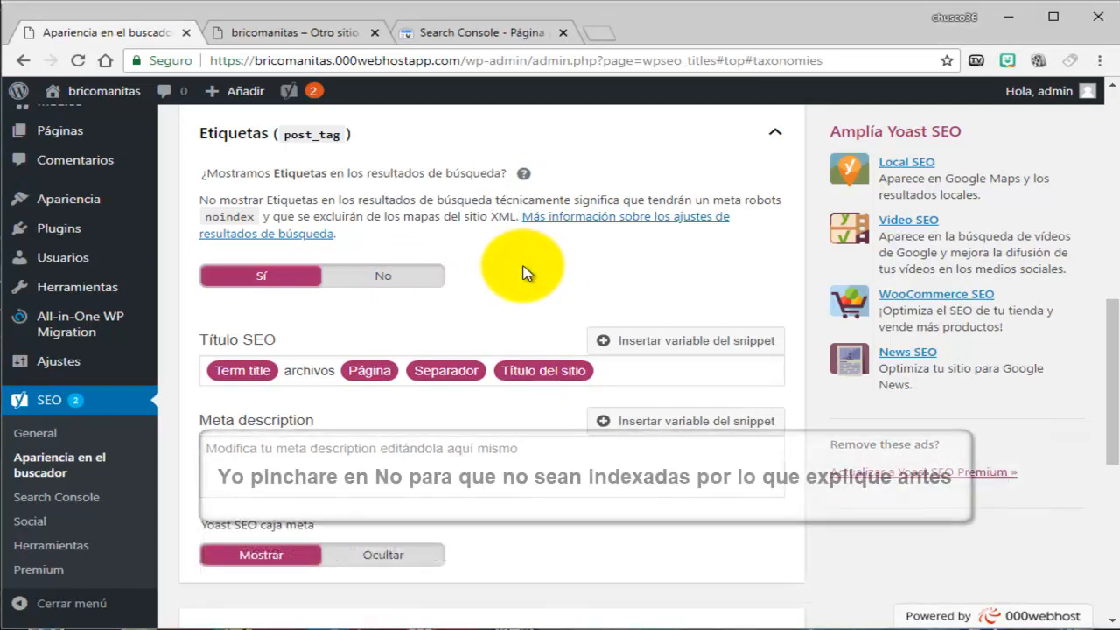
left_click(369, 277)
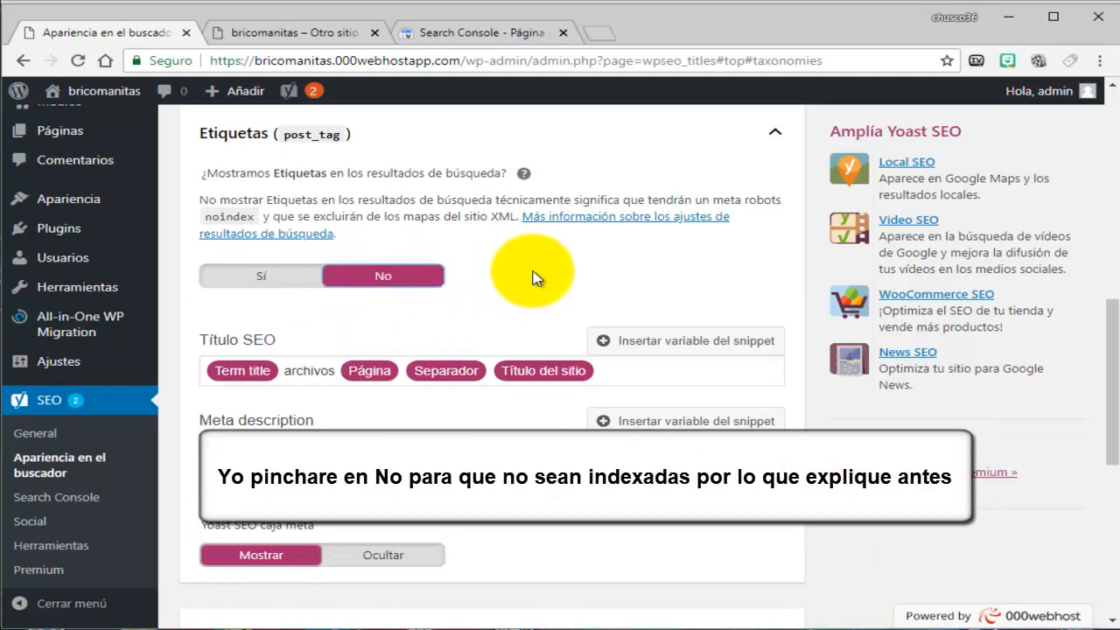
Step: Expand the Formato section, read its search results help, set Archivos de formatos to Desactivado and save the taxonomy changes
scroll(536, 278, "down", 3)
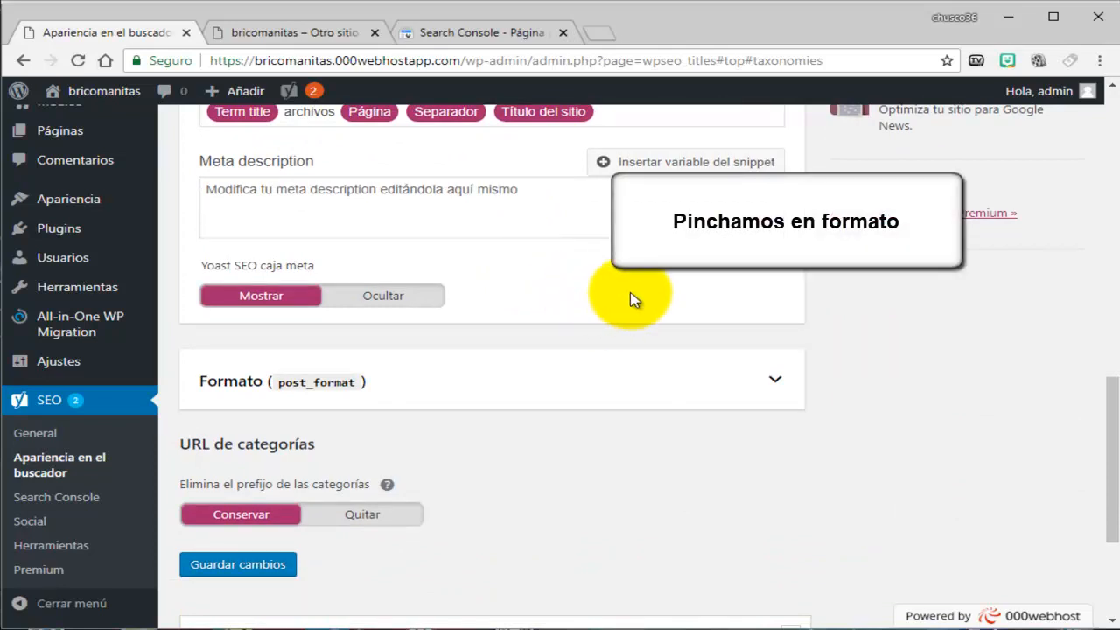
left_click(776, 381)
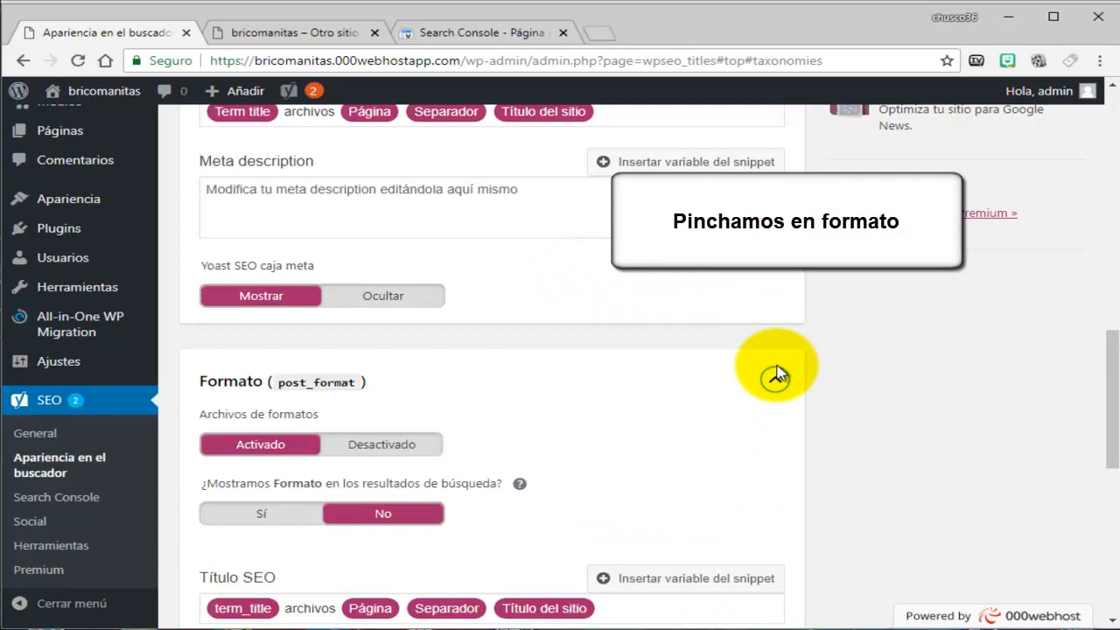
scroll(775, 374, "down", 3)
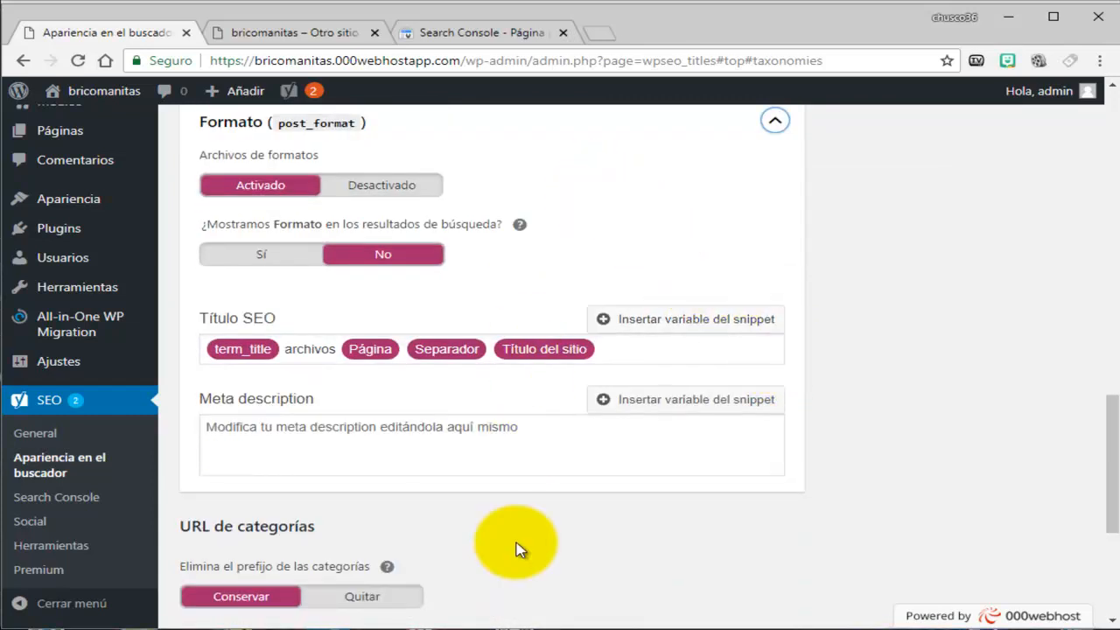
left_click(522, 224)
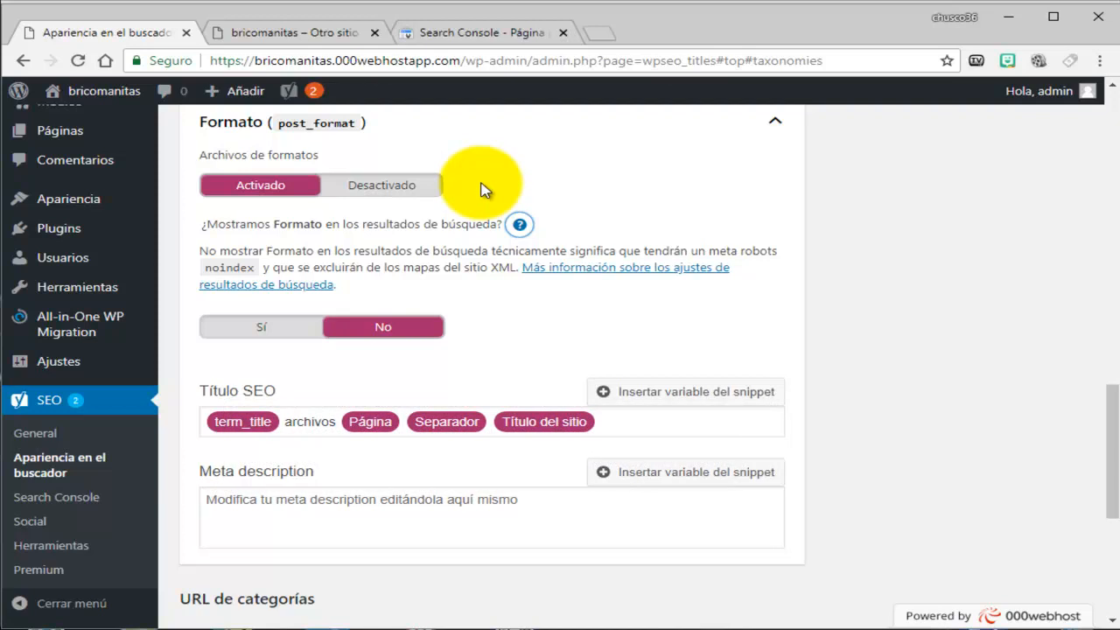
left_click(383, 193)
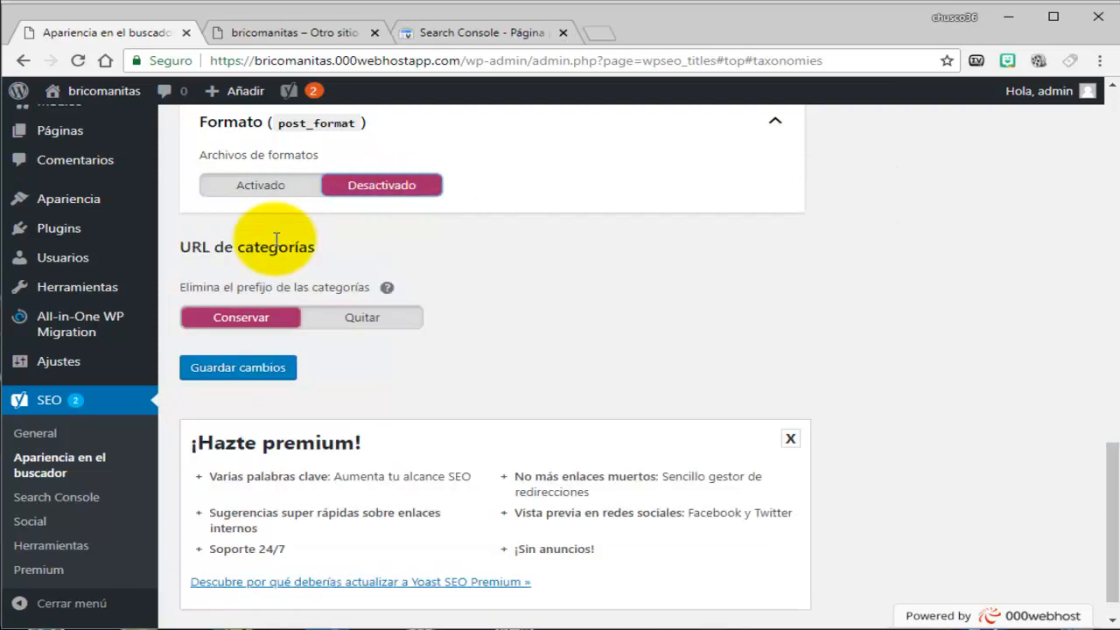
left_click(232, 377)
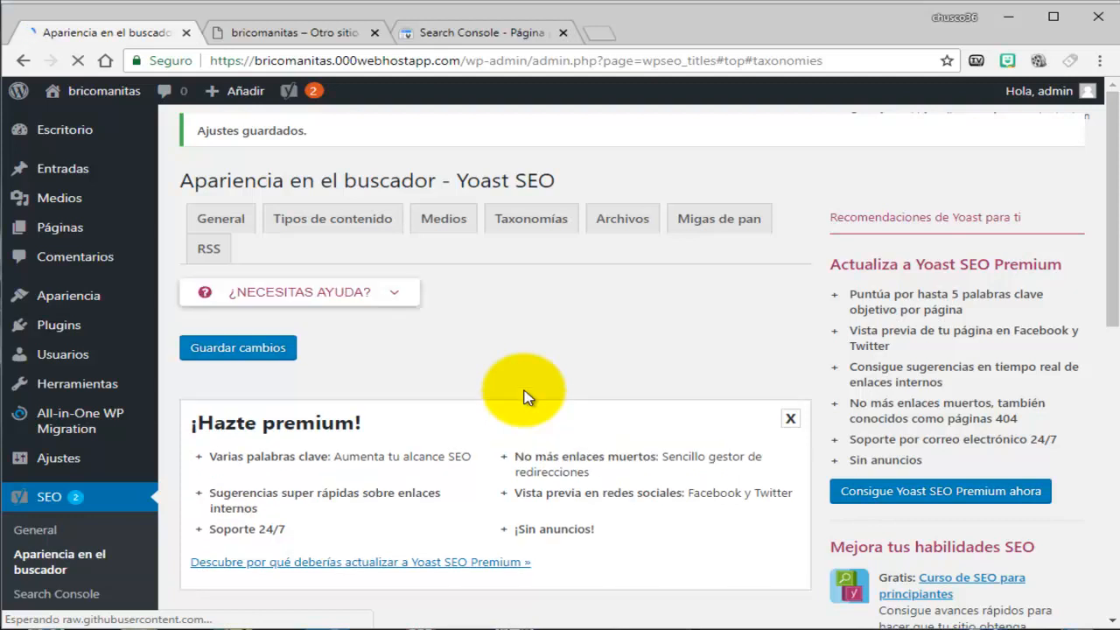
Step: Open the Archivos settings and review the author archive options under Ajustes de archivos de autor
left_click(630, 229)
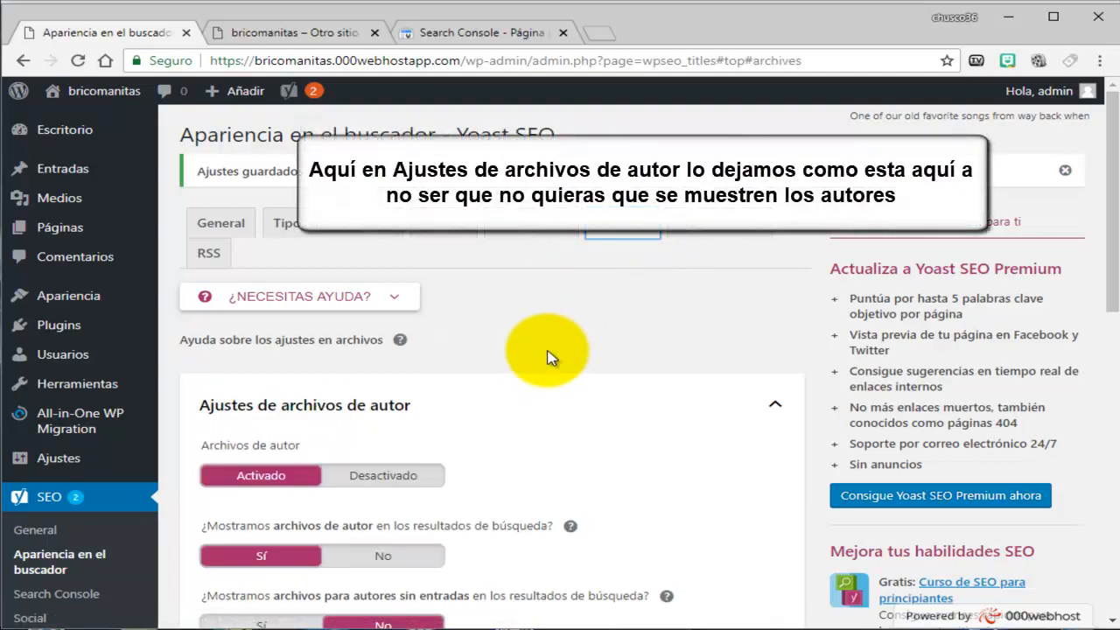
scroll(550, 357, "down", 1)
scroll(550, 357, "down", 1)
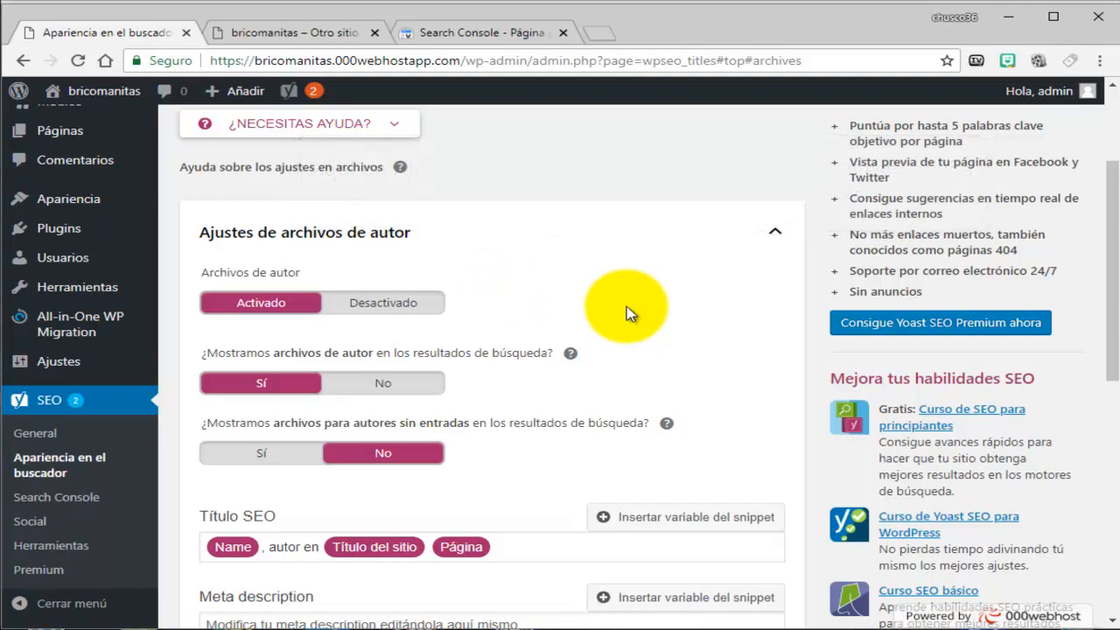
scroll(626, 313, "down", 3)
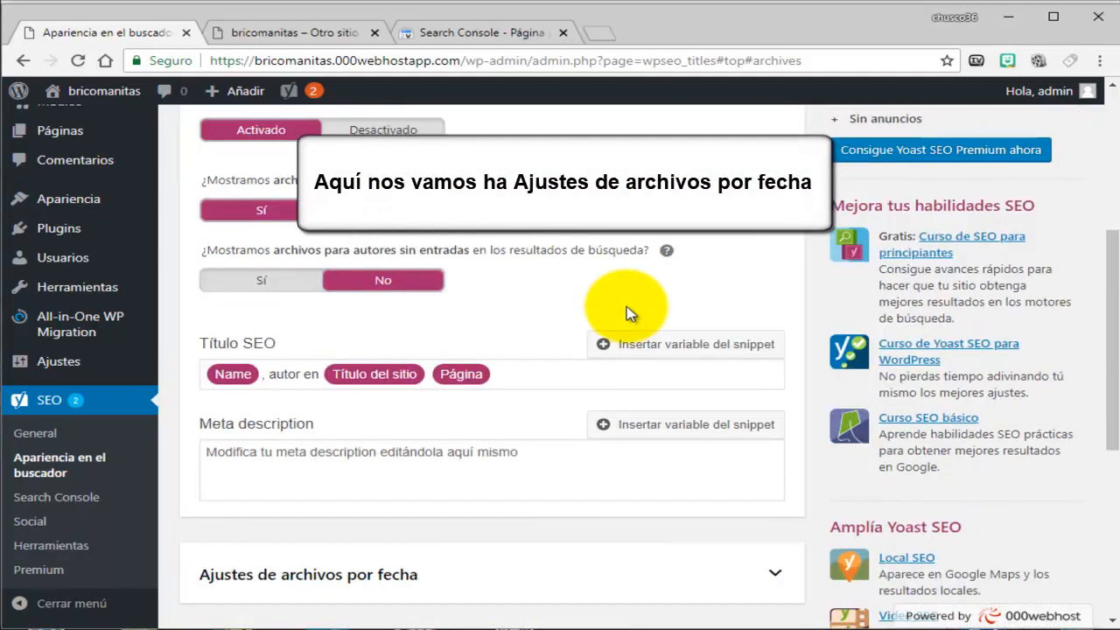
scroll(626, 313, "down", 2)
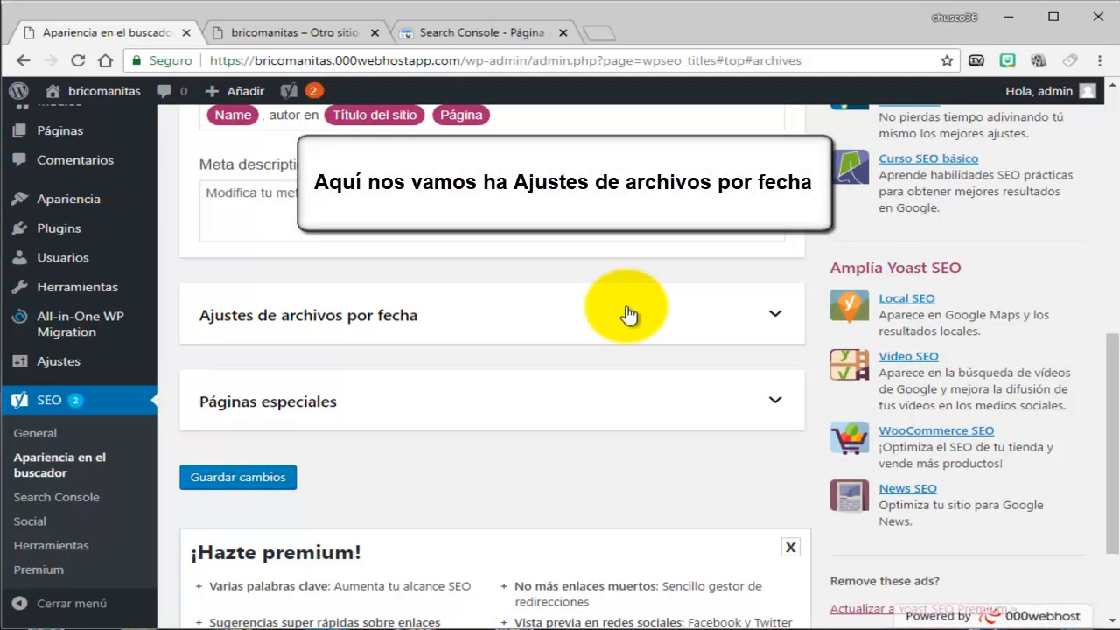
Step: Expand Ajustes de archivos por fecha and review its archive, search results, title and meta description options
left_click(774, 315)
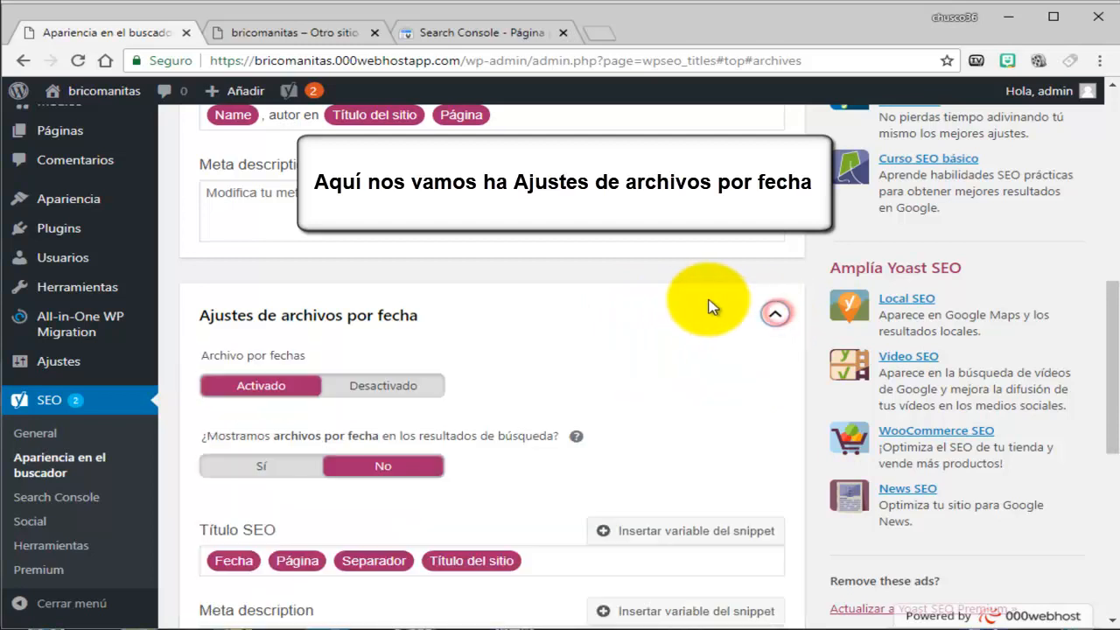
scroll(693, 306, "down", 2)
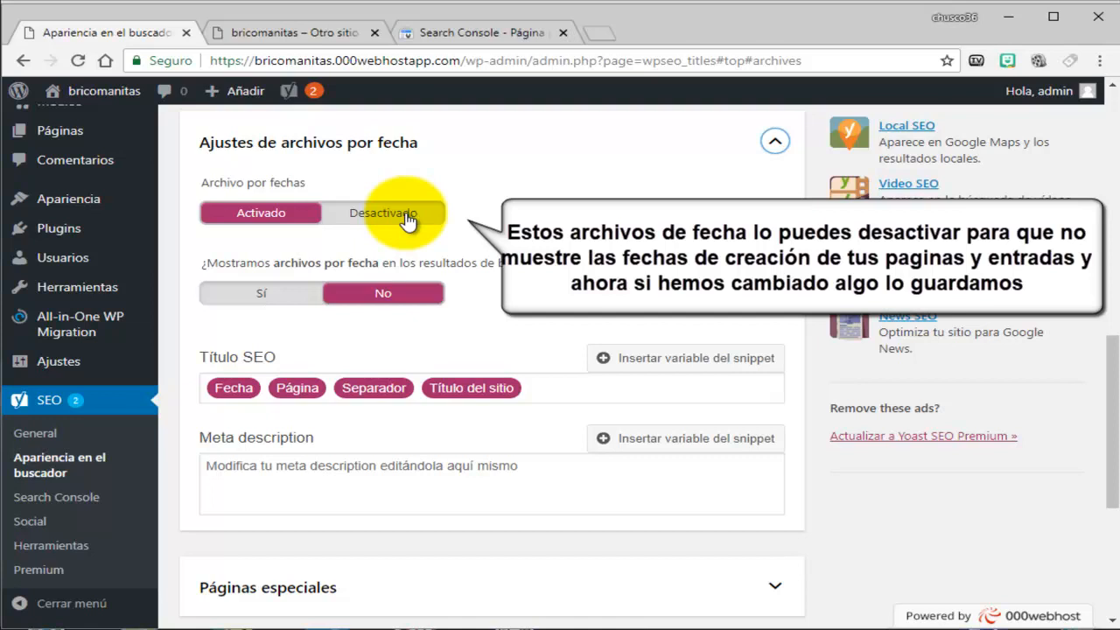
scroll(407, 218, "down", 3)
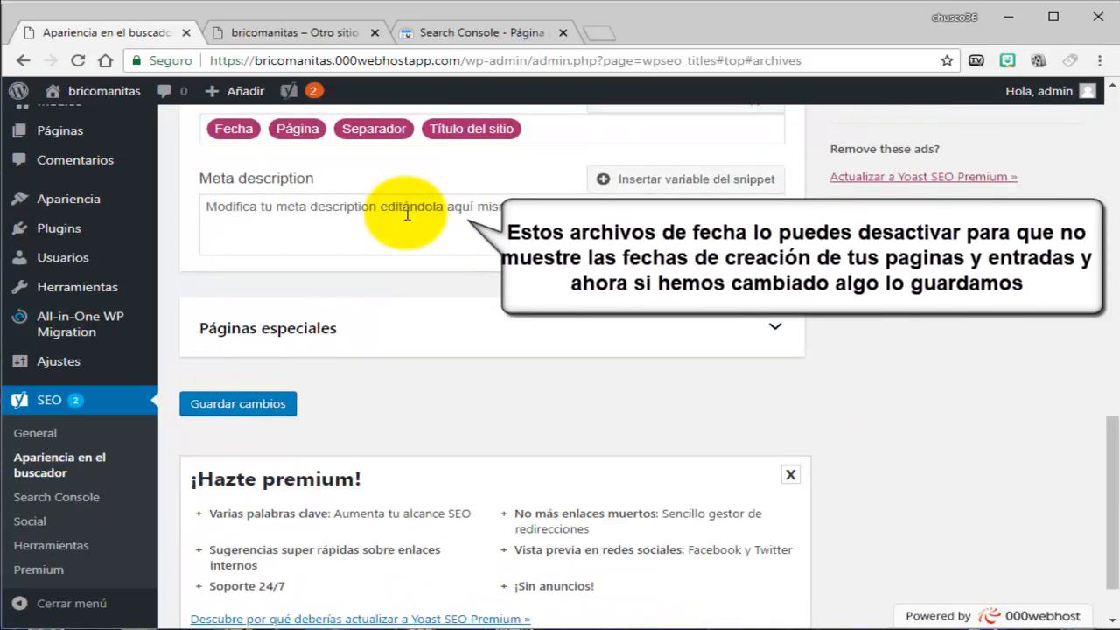
scroll(407, 214, "up", 15)
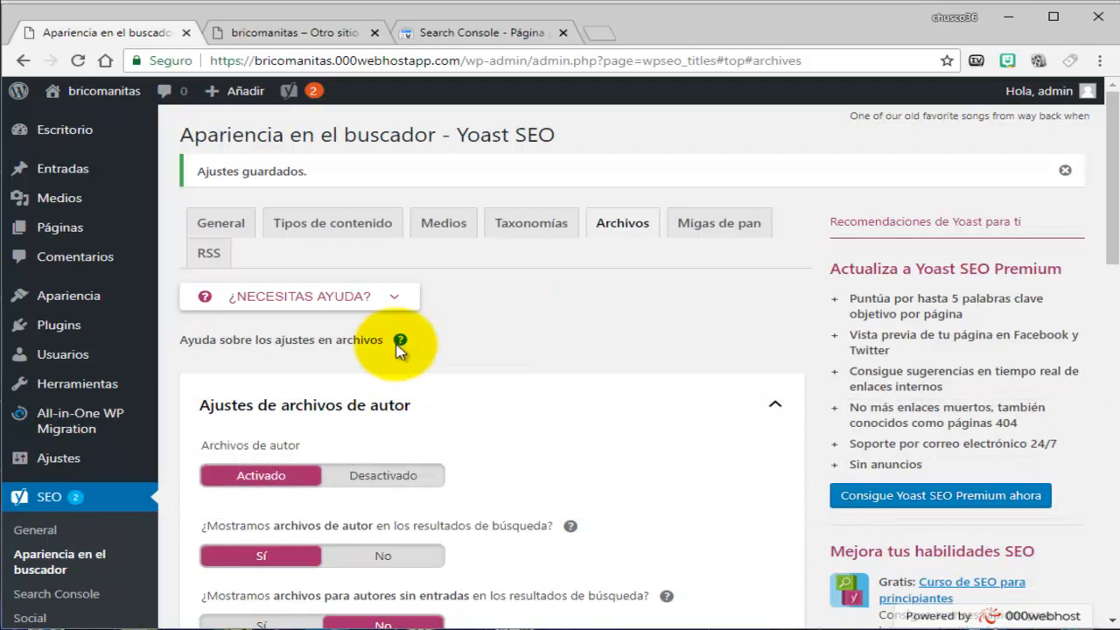
Step: Open the Yoast SEO Social settings and review the social profile fields under Cuentas
scroll(358, 366, "down", 1)
scroll(358, 365, "down", 1)
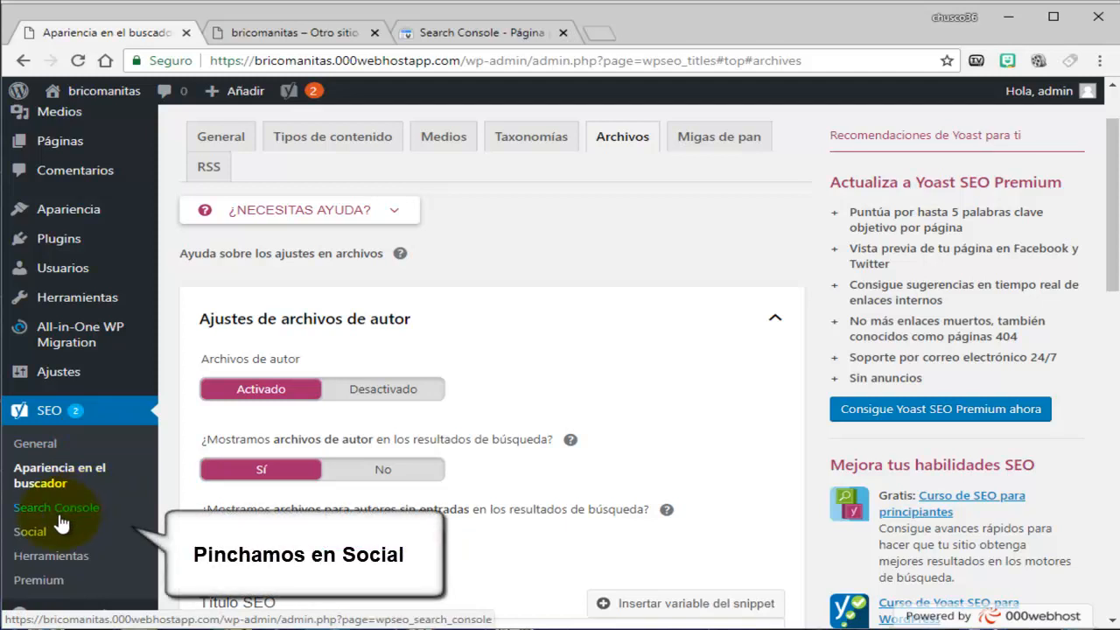
left_click(35, 534)
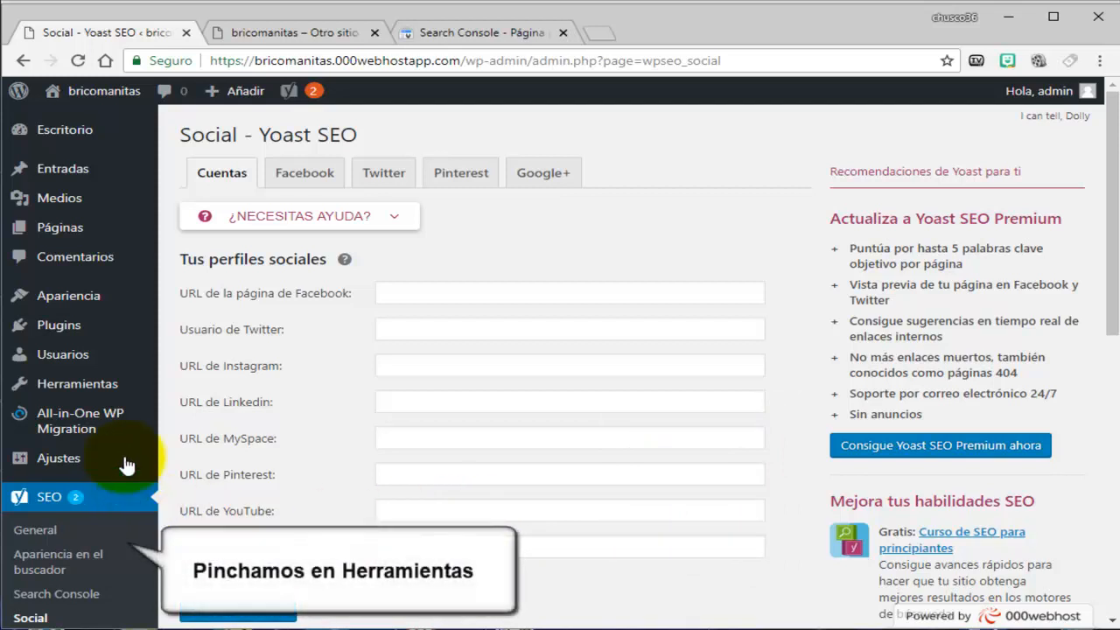
Step: Open the Yoast SEO Herramientas page and review the import/export, file editor, bulk editor and text link counter tools
scroll(127, 462, "down", 2)
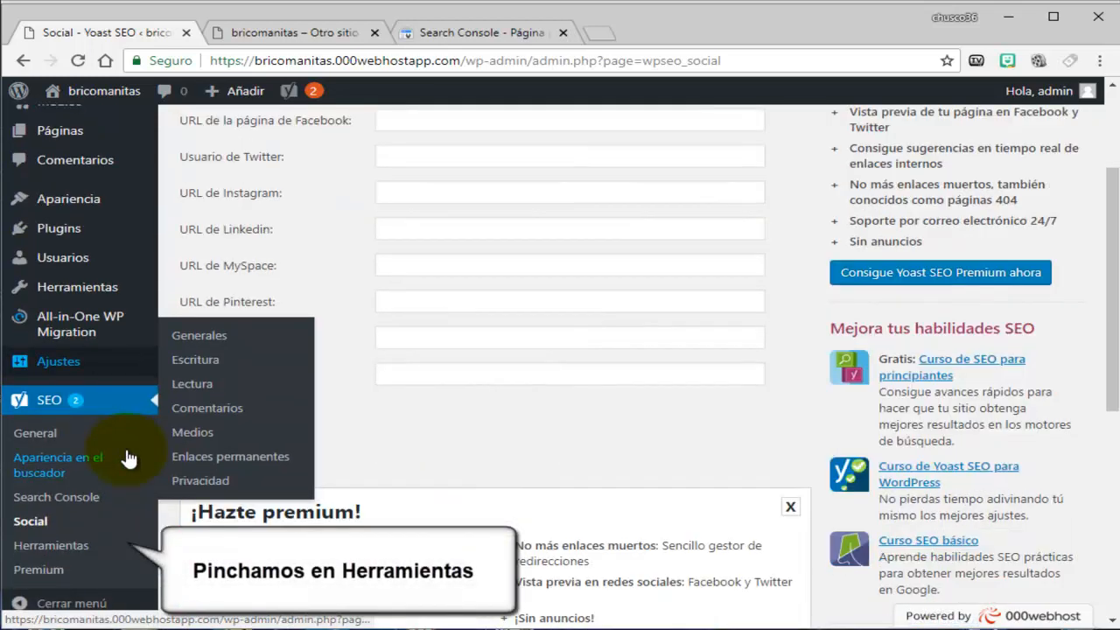
left_click(65, 547)
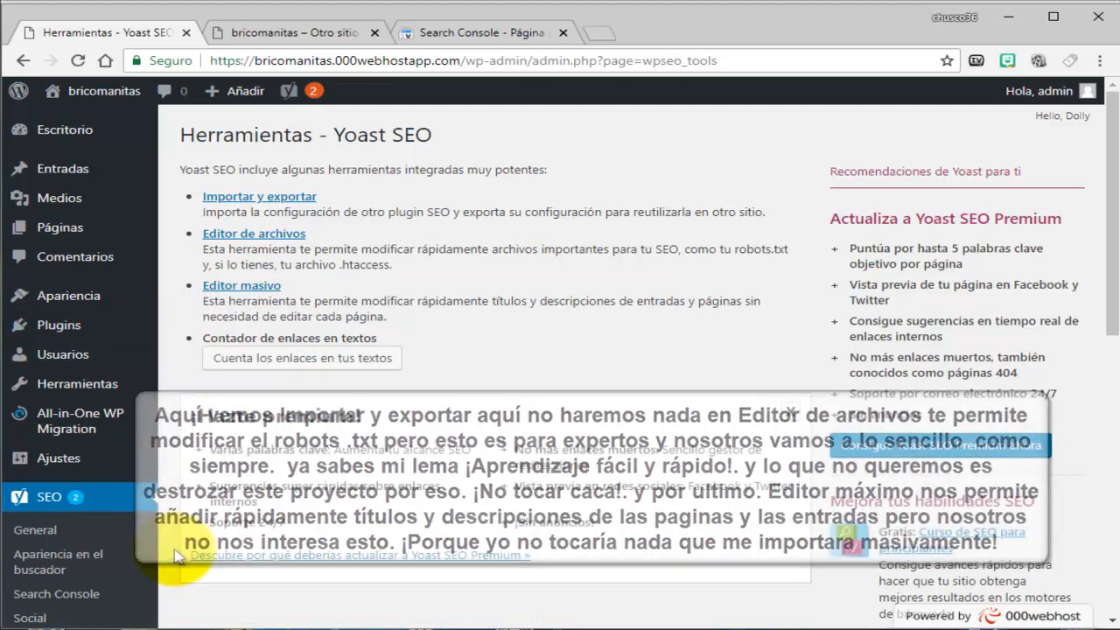
scroll(179, 577, "down", 2)
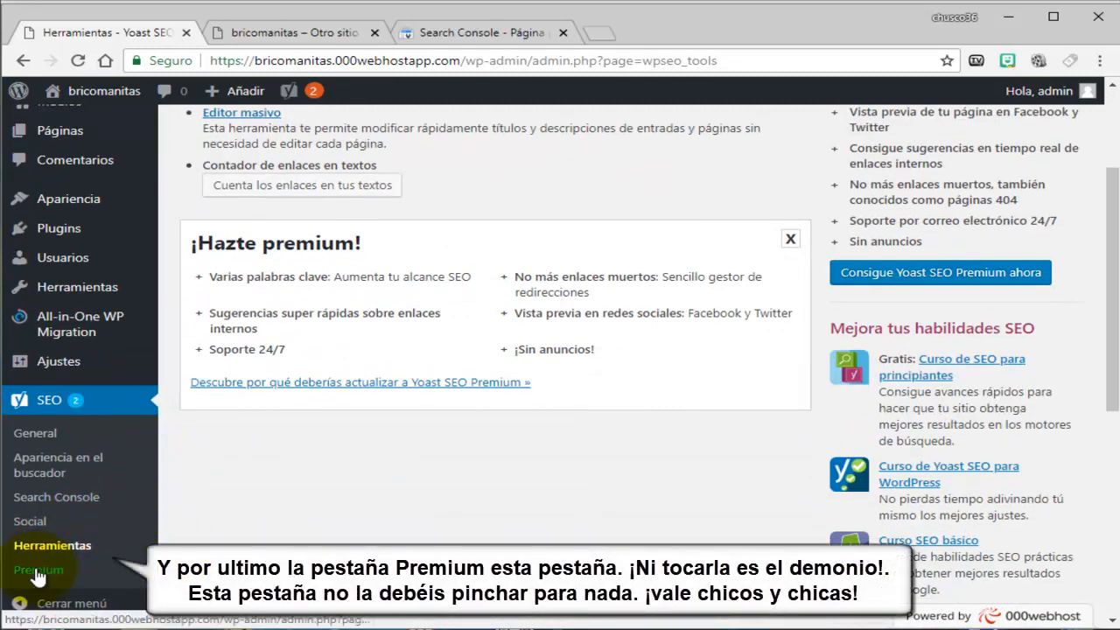